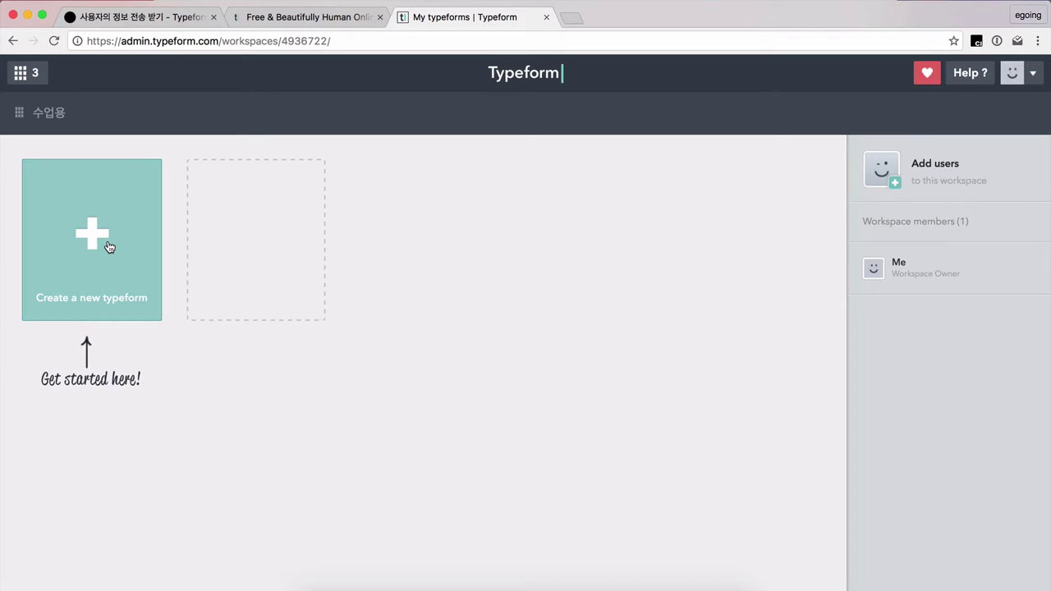
Create a new typeform from scratch named 후원회원모집 with Korean as its language
{"action": "left_click", "coordinate": [101, 245]}
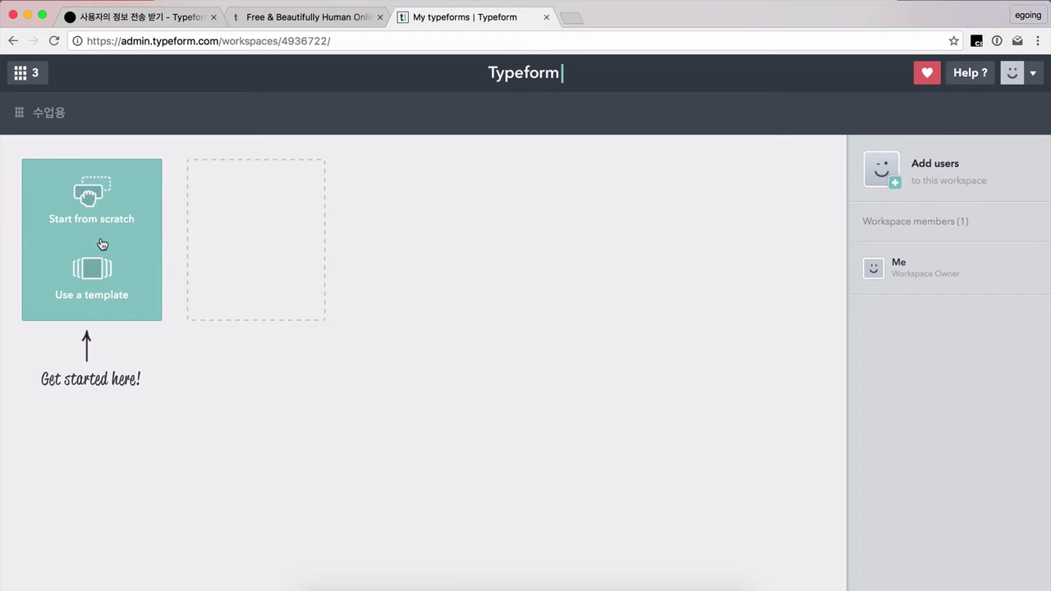
{"action": "left_click", "coordinate": [96, 218]}
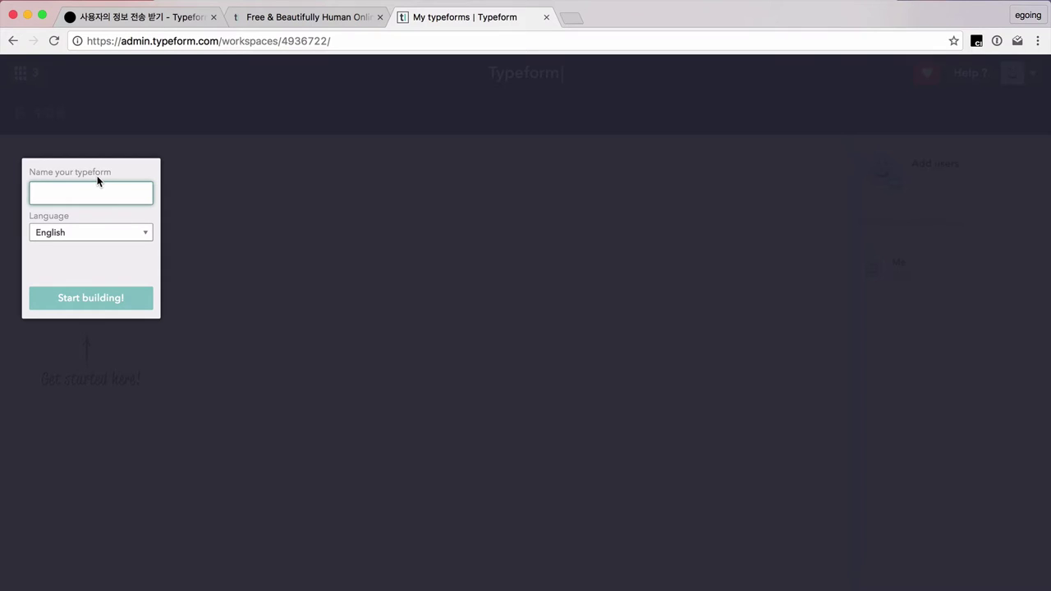
{"action": "type", "text": "후원회원모집"}
{"action": "left_click", "coordinate": [63, 236]}
{"action": "scroll", "coordinate": [94, 356], "scroll_direction": "down", "scroll_amount": 5}
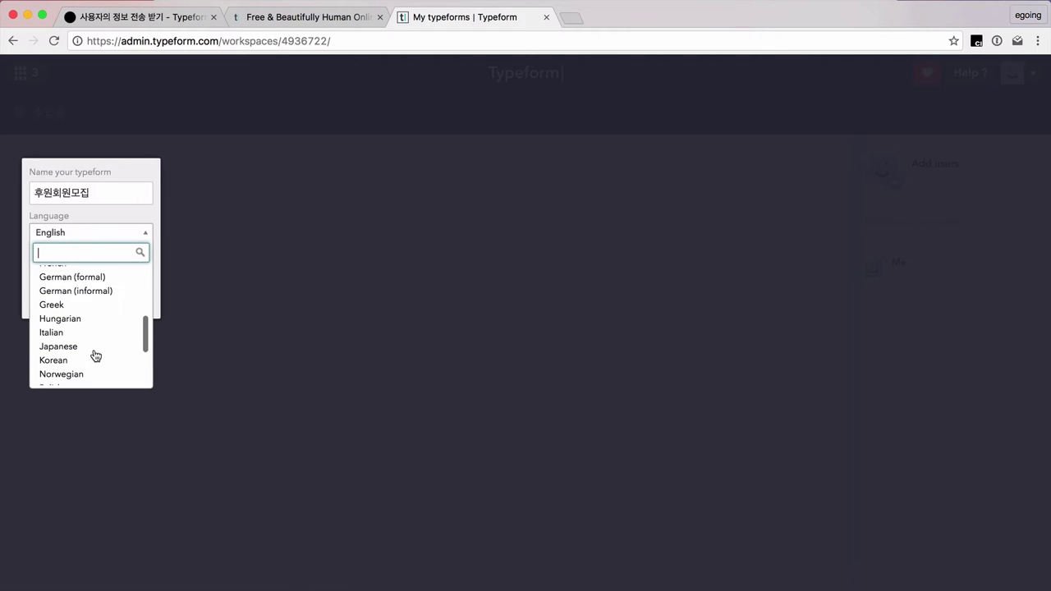
{"action": "left_click", "coordinate": [68, 361]}
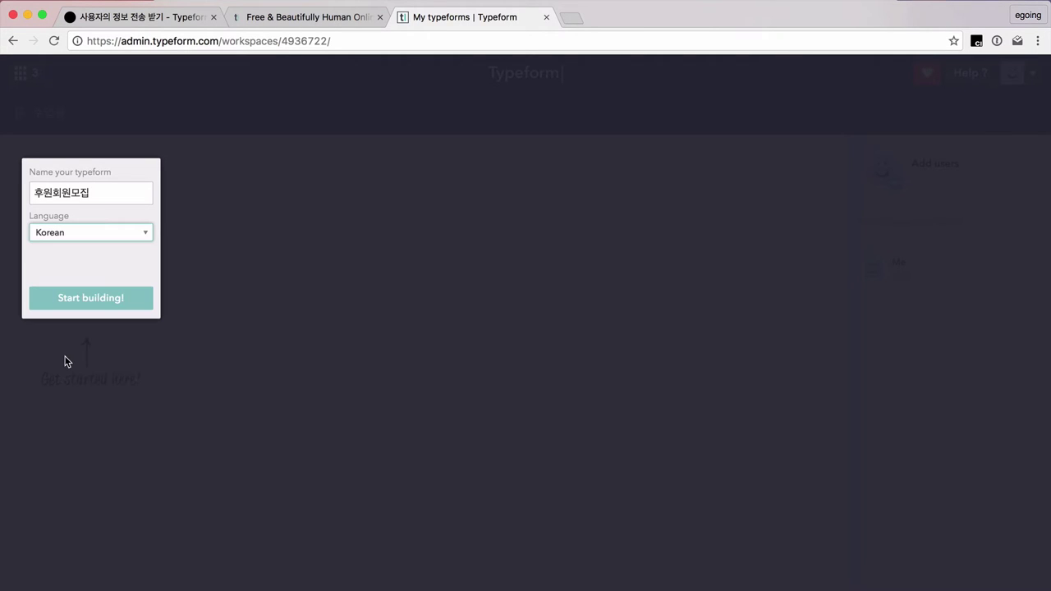
{"action": "left_click", "coordinate": [101, 303]}
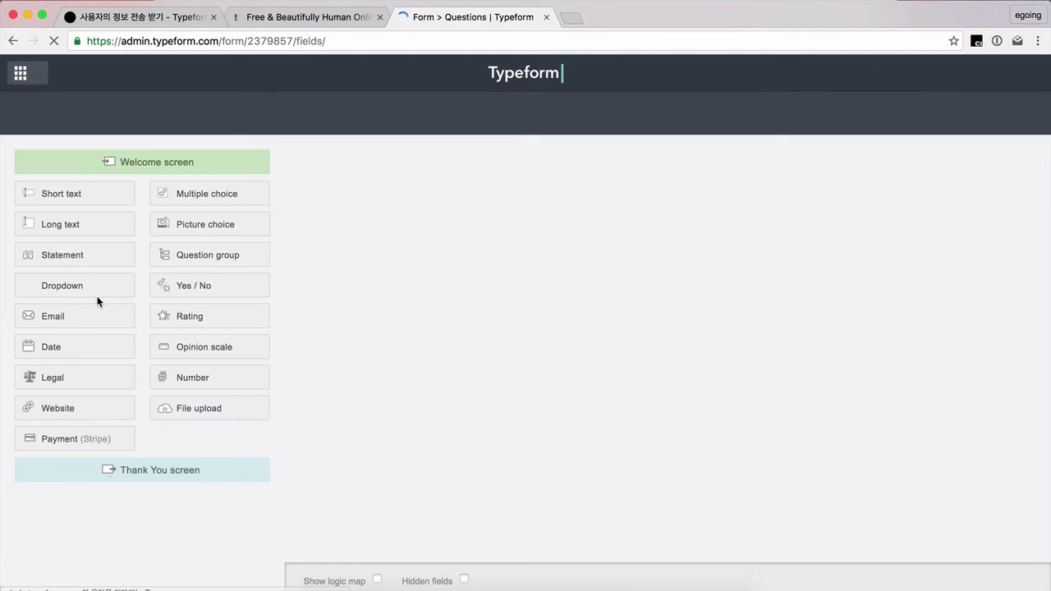
Return to the workspace to view the template option and reopen the 후원회원모집 typeform for adding questions
{"action": "left_click", "coordinate": [12, 41]}
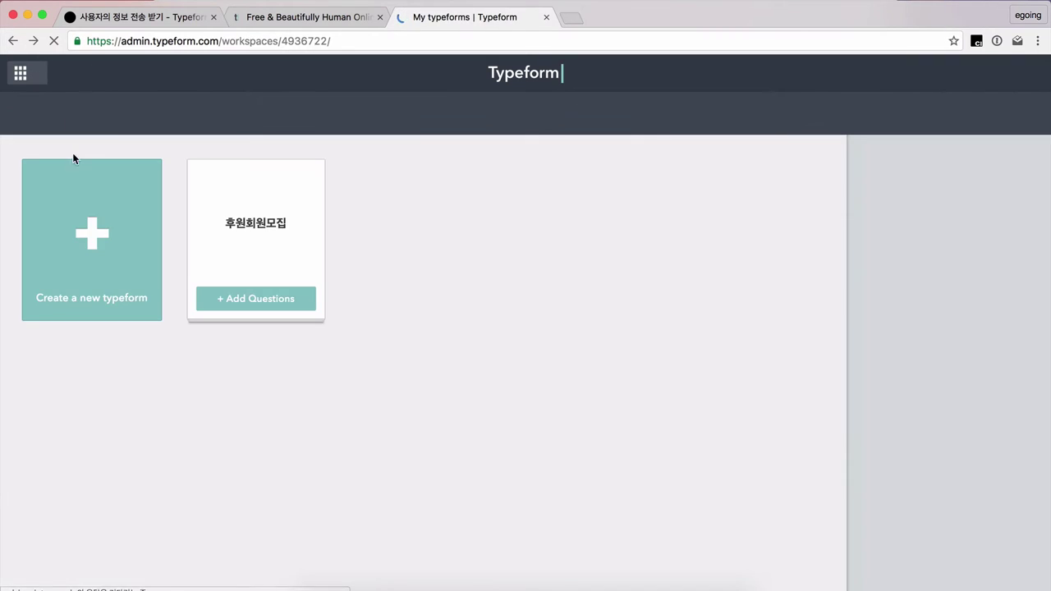
{"action": "mouse_move", "coordinate": [105, 296]}
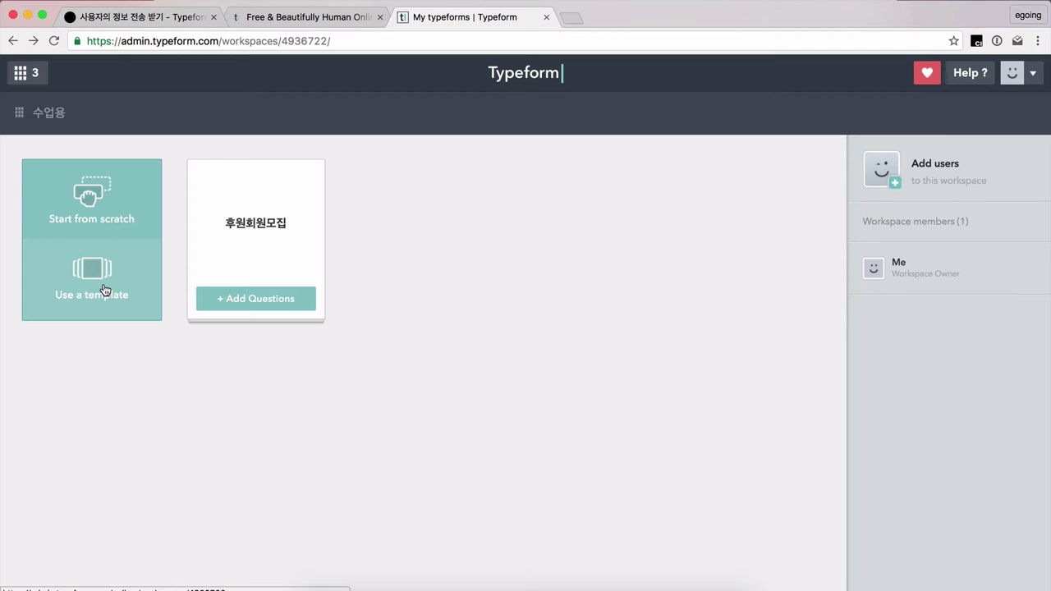
{"action": "left_click", "coordinate": [256, 298]}
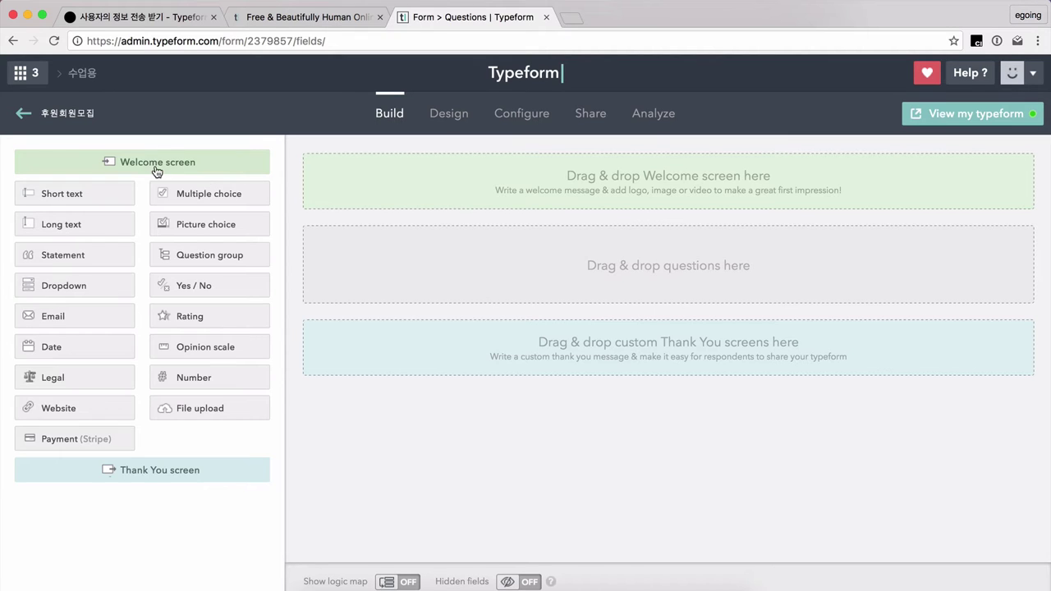
Add a Welcome screen to the form and clear its placeholder text
{"action": "left_click_drag", "start_coordinate": [141, 164], "coordinate": [575, 184]}
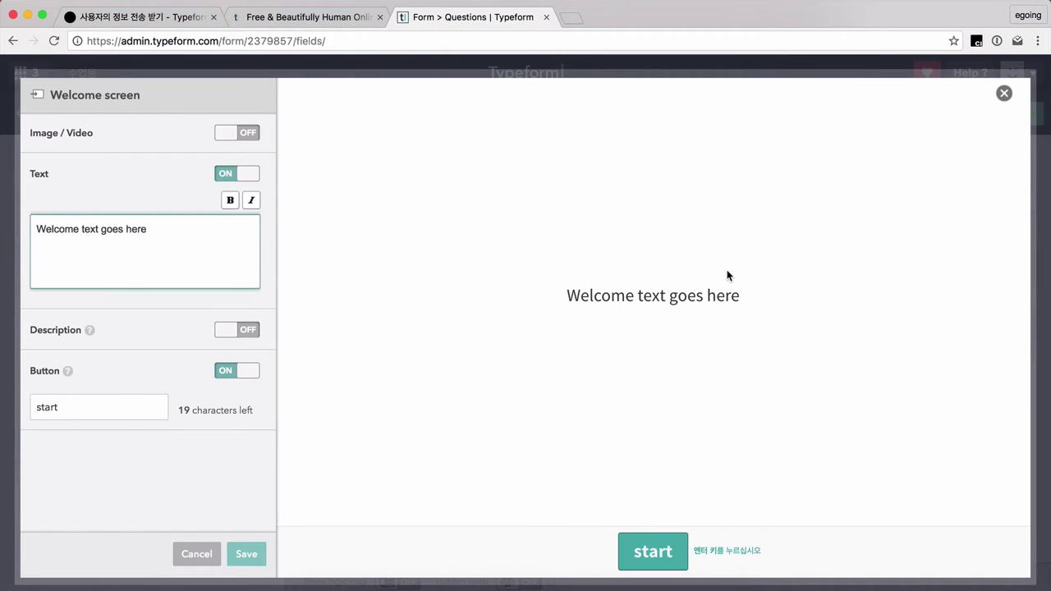
{"action": "left_click", "coordinate": [208, 258]}
{"action": "key", "text": "super+a"}
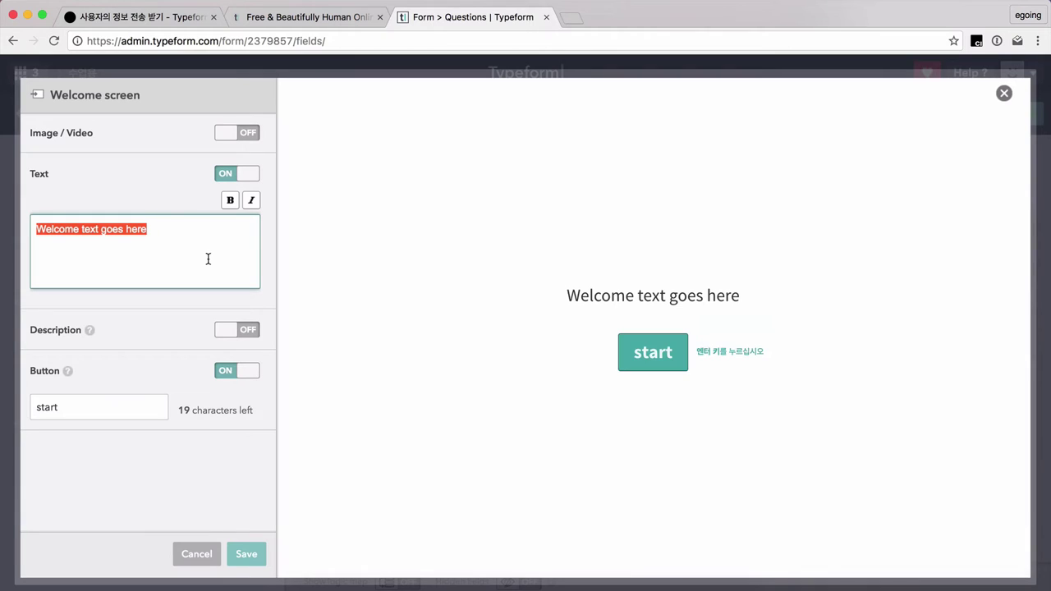
{"action": "type", "text": "dks"}
{"action": "key", "text": "BackSpace"}
{"action": "key", "text": "BackSpace"}
{"action": "key", "text": "BackSpace"}
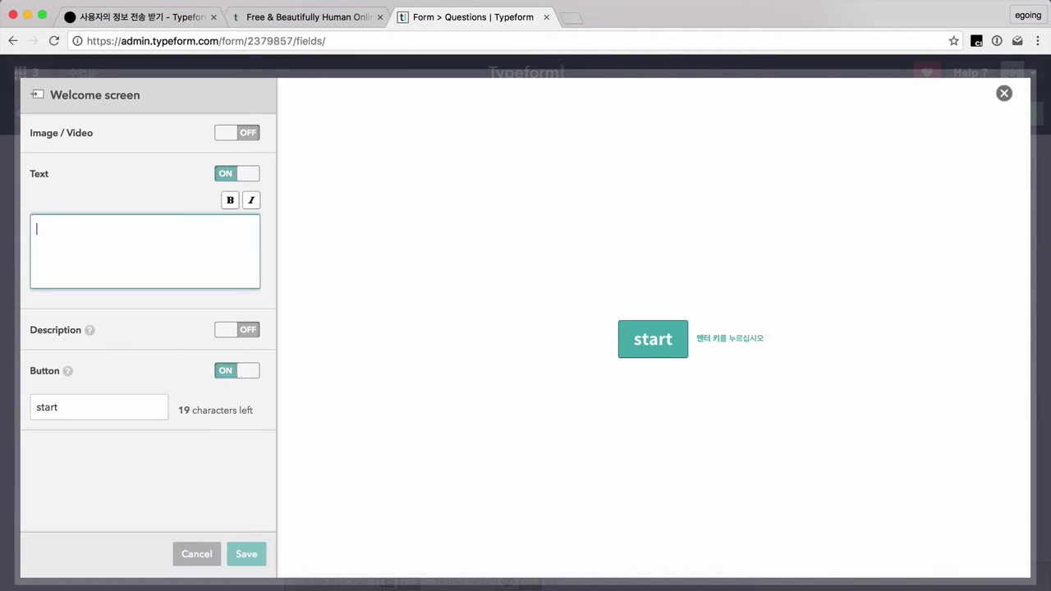
Enter "오픈튜토리얼의 후원회원이 되어주셔서 감사합니다" as the Welcome screen's text
{"action": "type", "text": "ㅇㅗ픈튜토리어릀"}
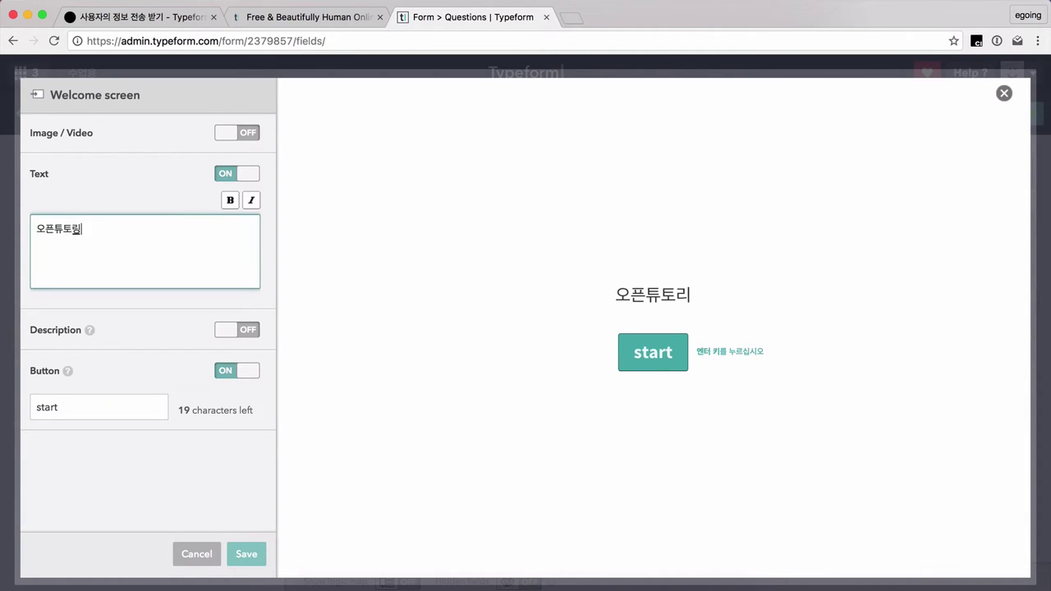
{"action": "key", "text": "BackSpace"}
{"action": "key", "text": "BackSpace"}
{"action": "key", "text": "BackSpace"}
{"action": "key", "text": "BackSpace"}
{"action": "key", "text": "BackSpace"}
{"action": "type", "text": "ㅓㄹ의 "}
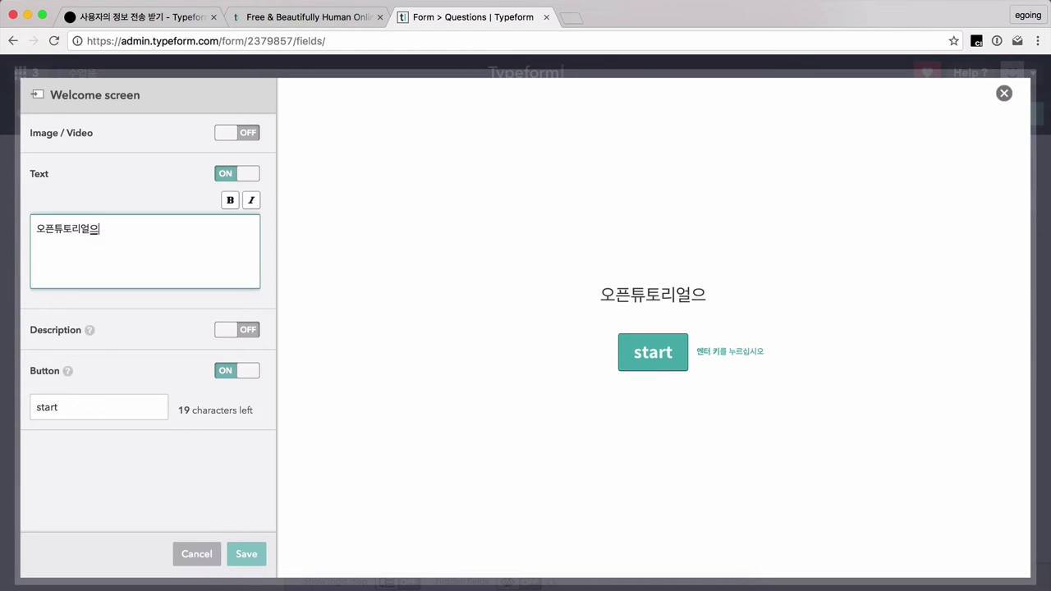
{"action": "type", "text": "후원회"}
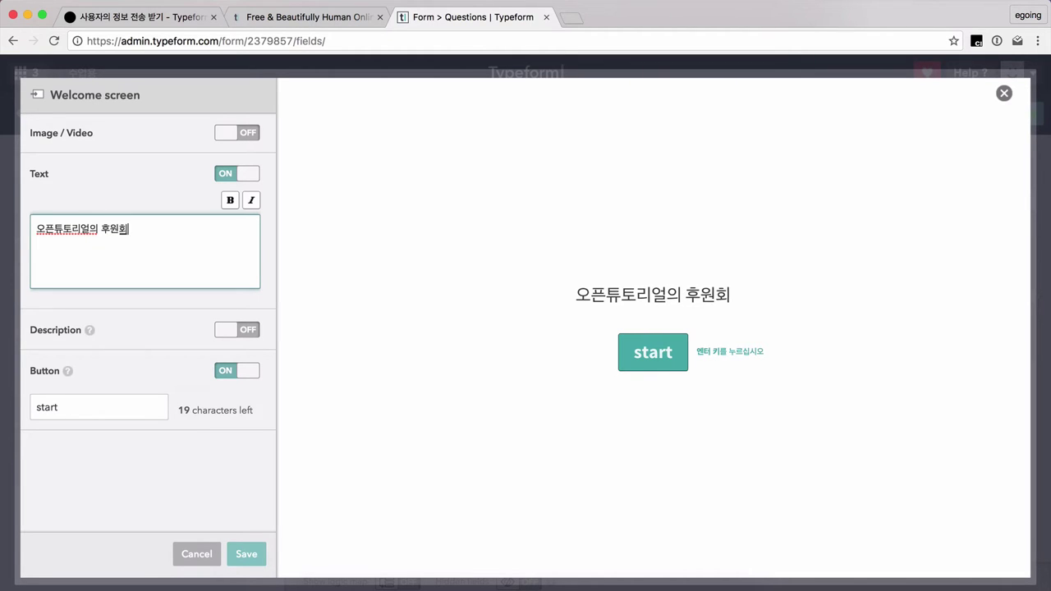
{"action": "type", "text": "원이 되어주셔서 "}
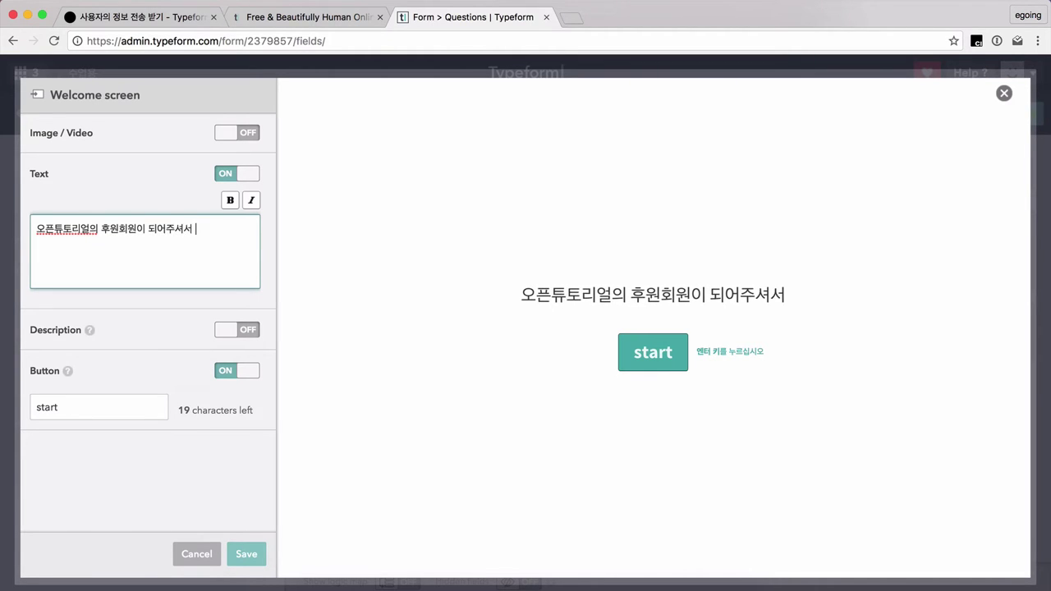
{"action": "type", "text": "감사합니다"}
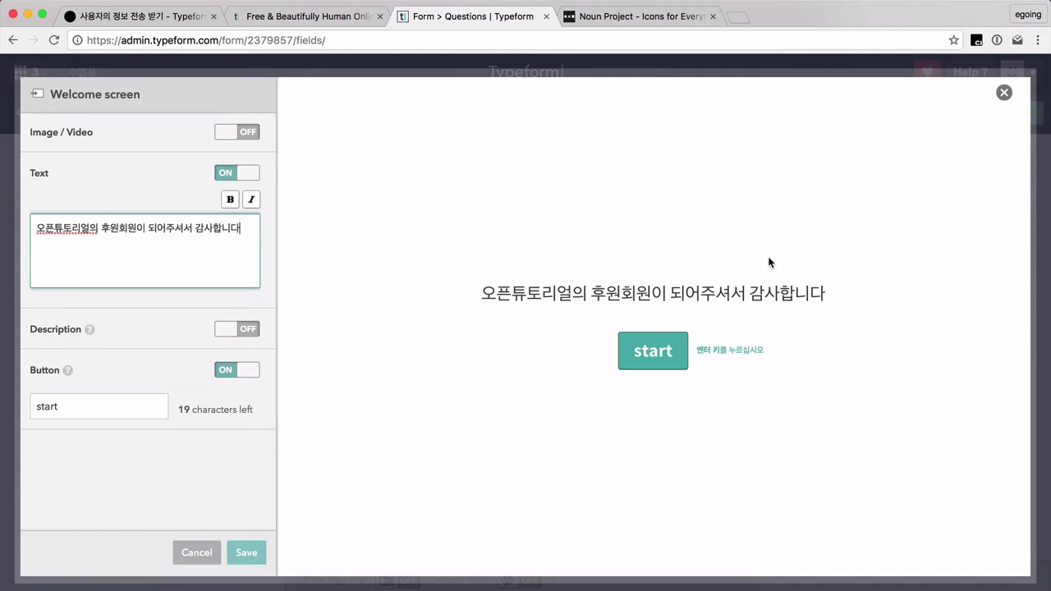
Switch to the Noun Project site and browse the icons on its home page
{"action": "left_click", "coordinate": [628, 16]}
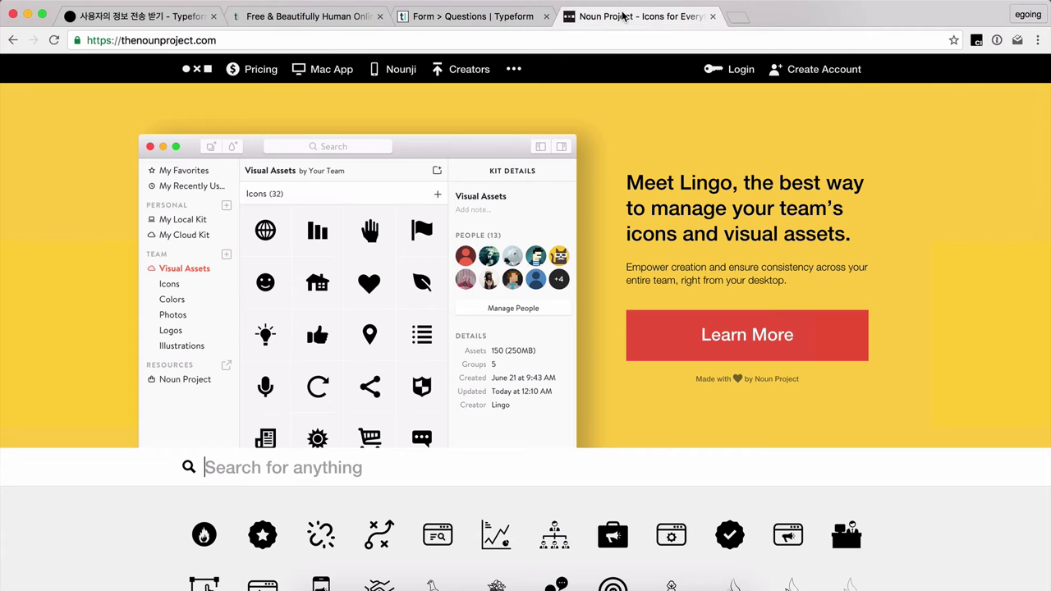
{"action": "left_click", "coordinate": [409, 475]}
{"action": "scroll", "coordinate": [409, 474], "scroll_direction": "down", "scroll_amount": 5}
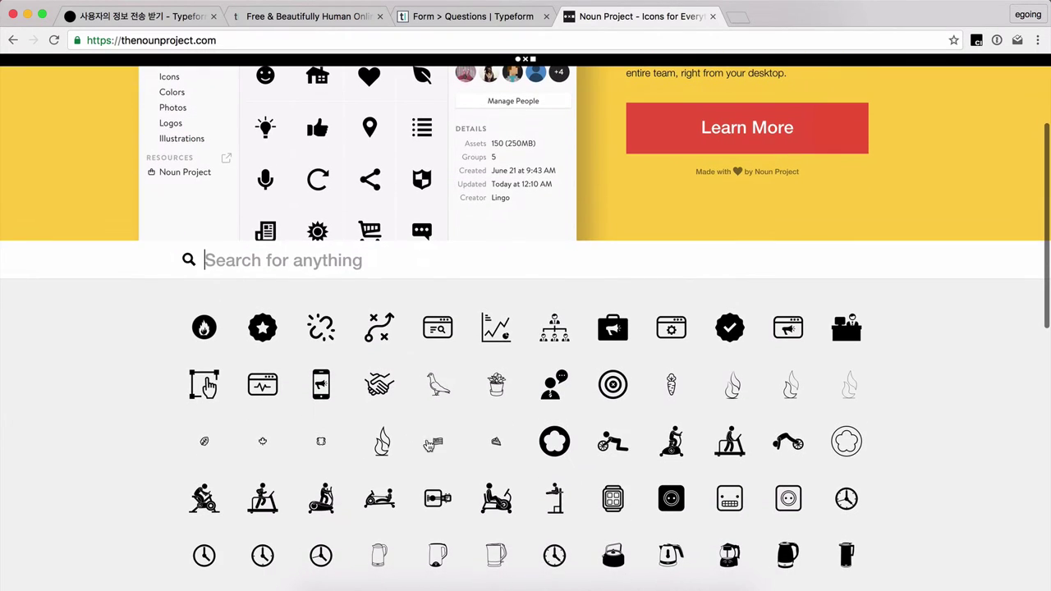
{"action": "scroll", "coordinate": [546, 440], "scroll_direction": "down", "scroll_amount": 3}
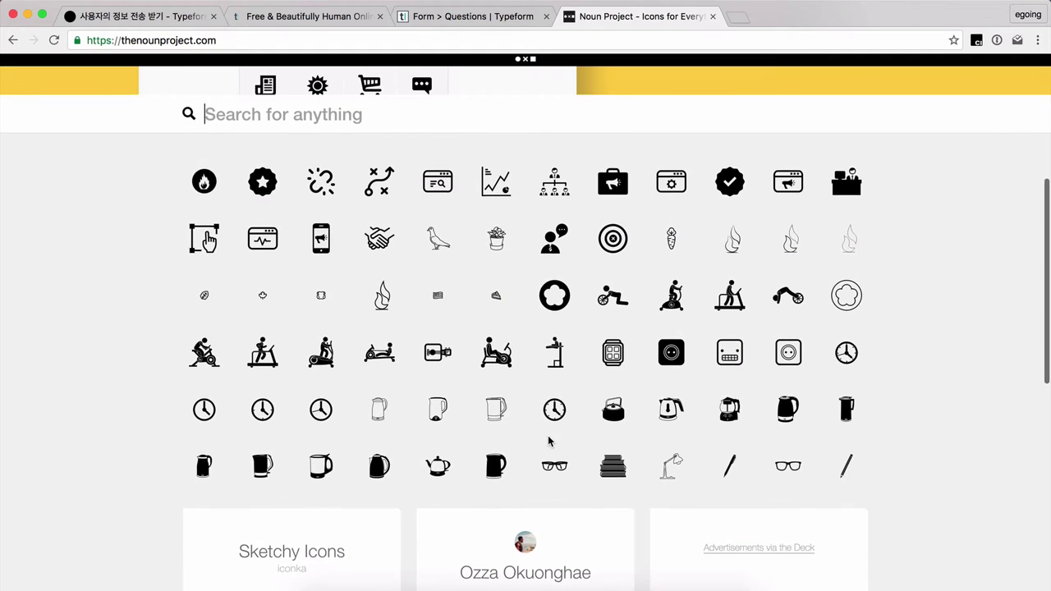
{"action": "scroll", "coordinate": [548, 442], "scroll_direction": "up", "scroll_amount": 8}
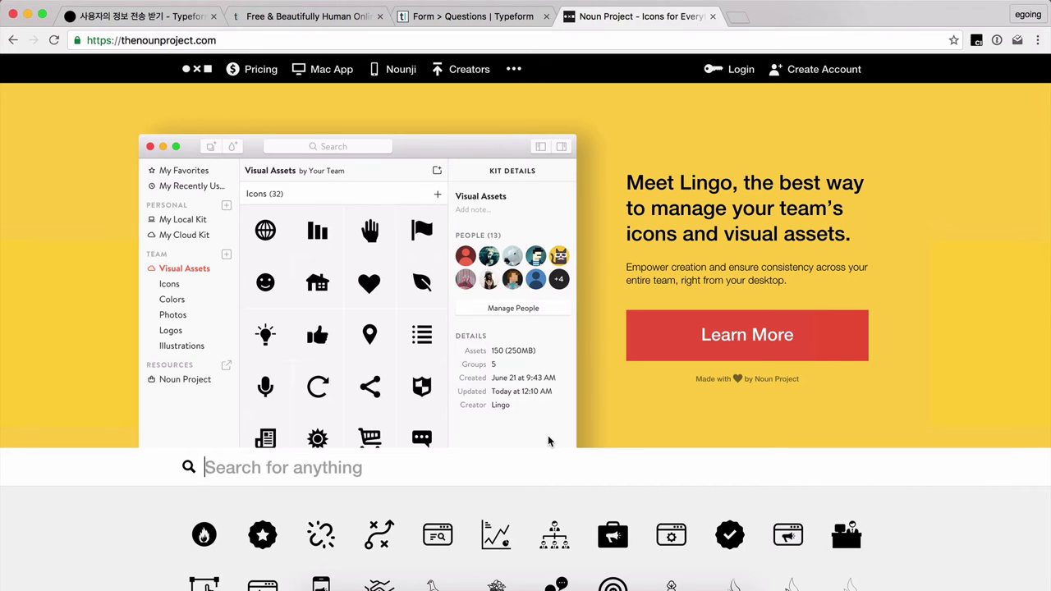
Search the Noun Project for "thank you" and look through the matching icons
{"action": "type", "text": "thn"}
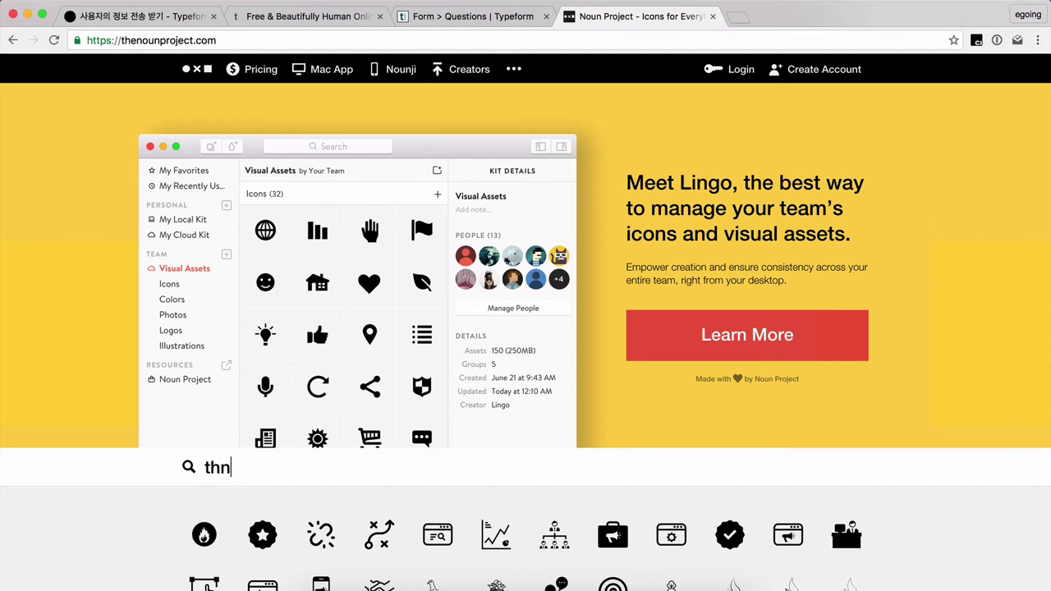
{"action": "key", "text": "BackSpace"}
{"action": "type", "text": "ank you"}
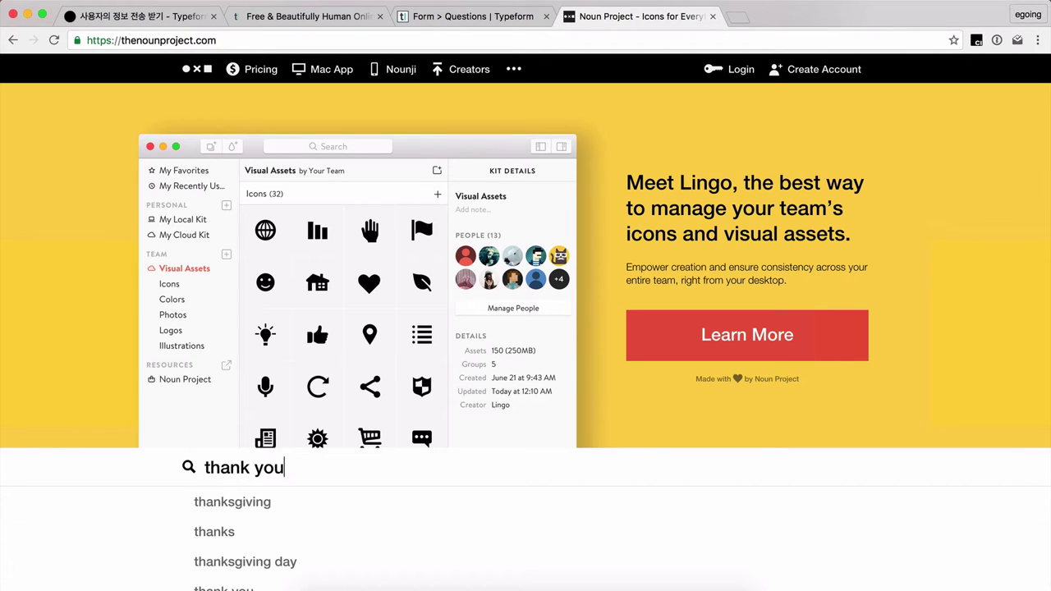
{"action": "key", "text": "Return"}
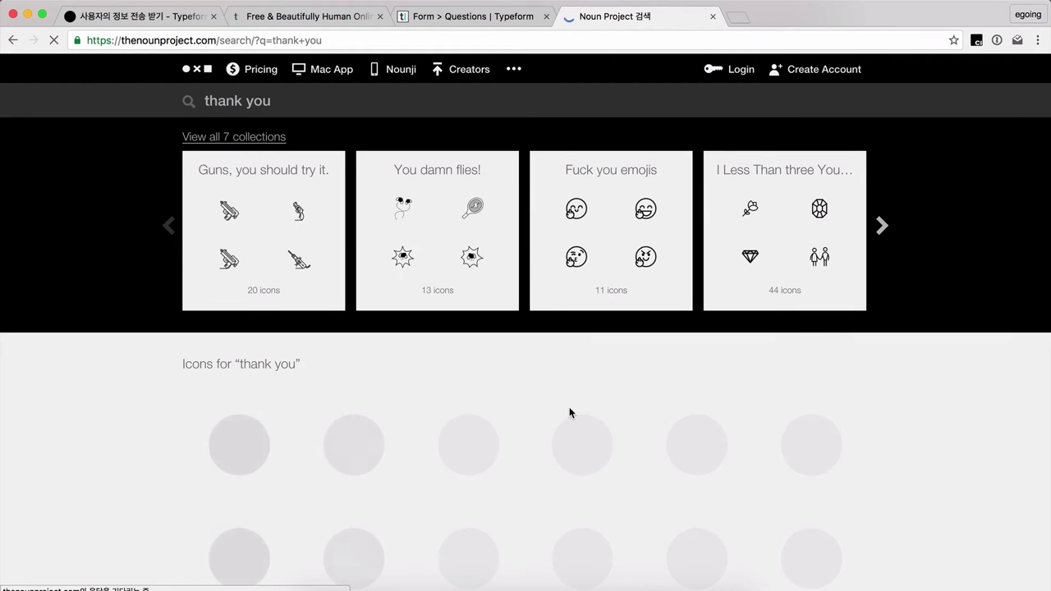
{"action": "scroll", "coordinate": [581, 401], "scroll_direction": "down", "scroll_amount": 5}
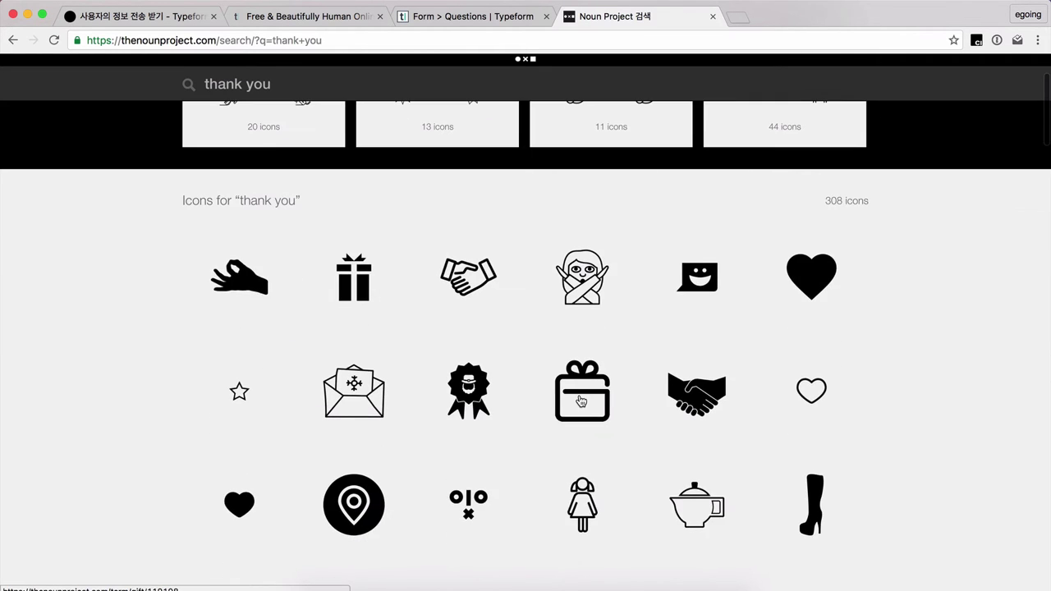
{"action": "scroll", "coordinate": [581, 400], "scroll_direction": "down", "scroll_amount": 8}
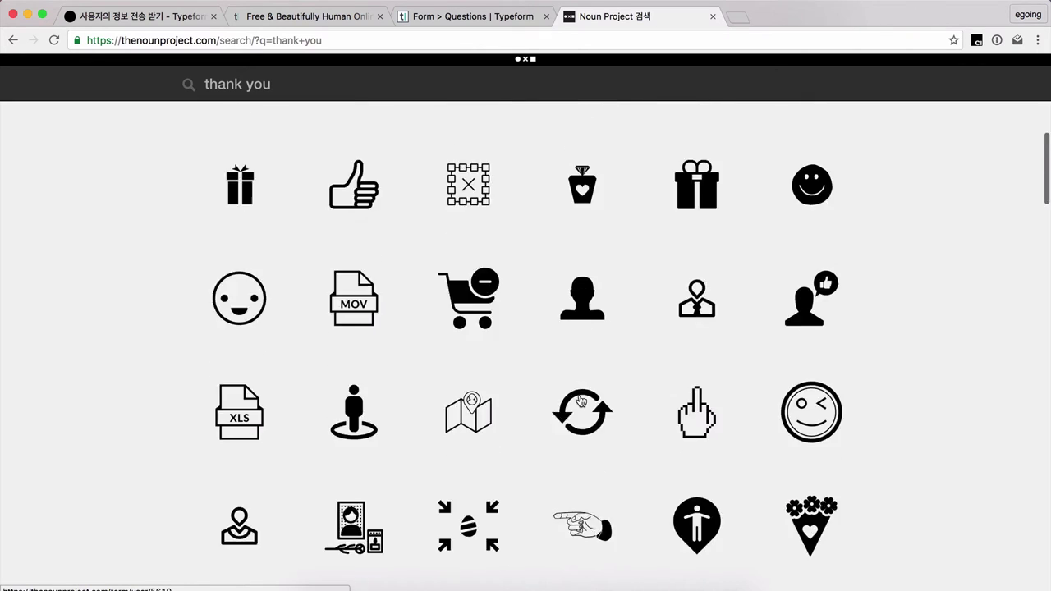
{"action": "scroll", "coordinate": [581, 401], "scroll_direction": "down", "scroll_amount": 12}
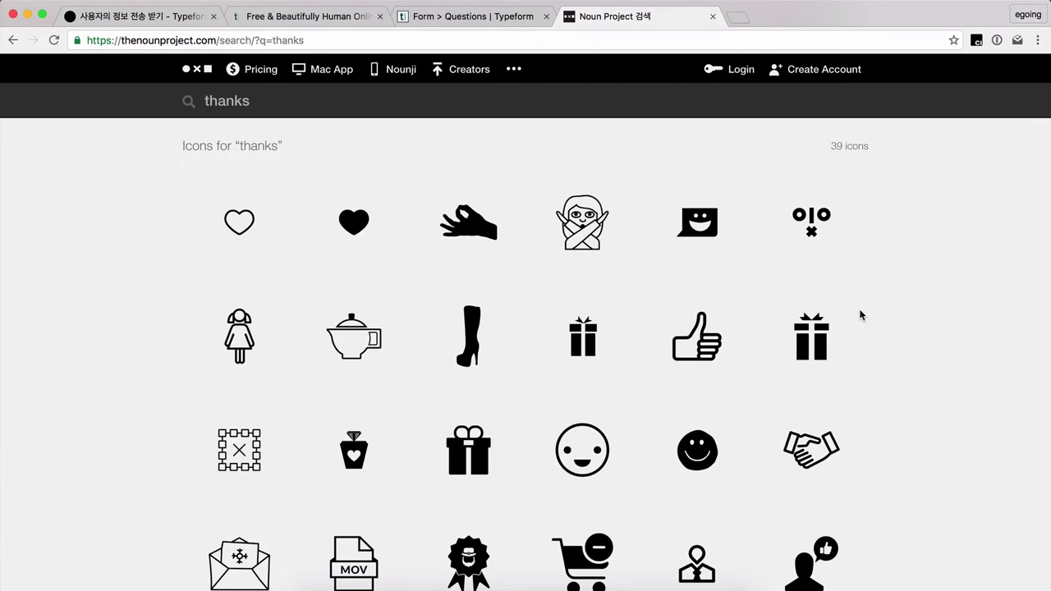
From a search for "thanks", open the Teacher icon of a hand holding an apple and request its PNG download
{"action": "scroll", "coordinate": [860, 315], "scroll_direction": "down", "scroll_amount": 7}
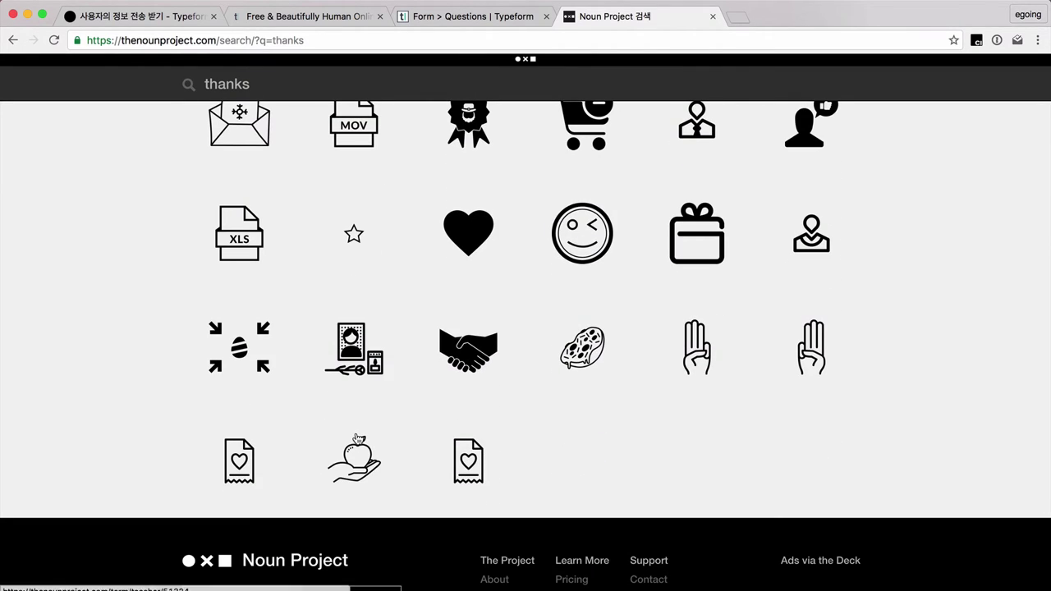
{"action": "left_click", "coordinate": [348, 458]}
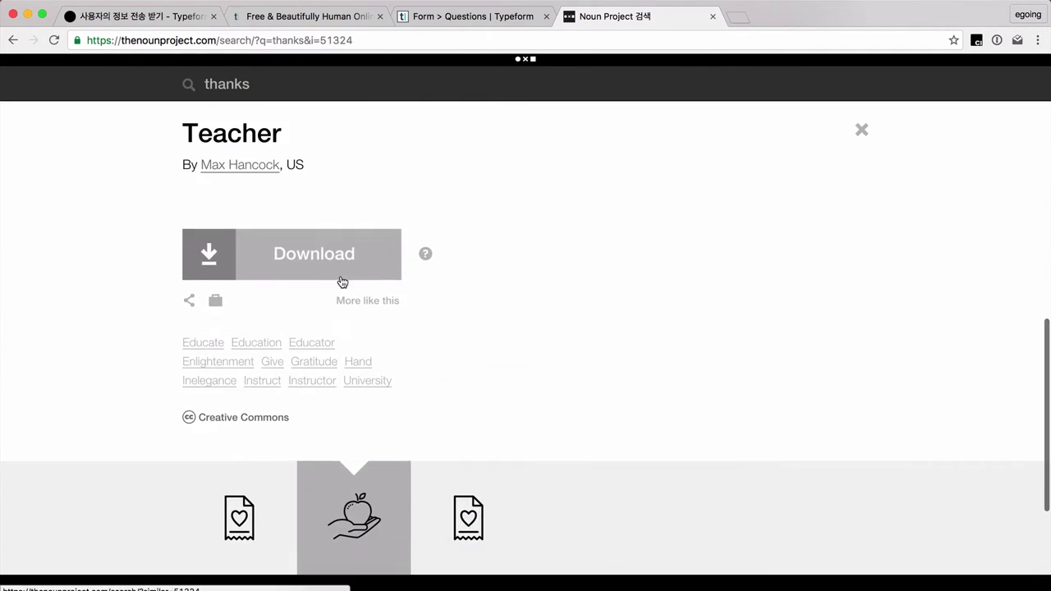
{"action": "mouse_move", "coordinate": [293, 257]}
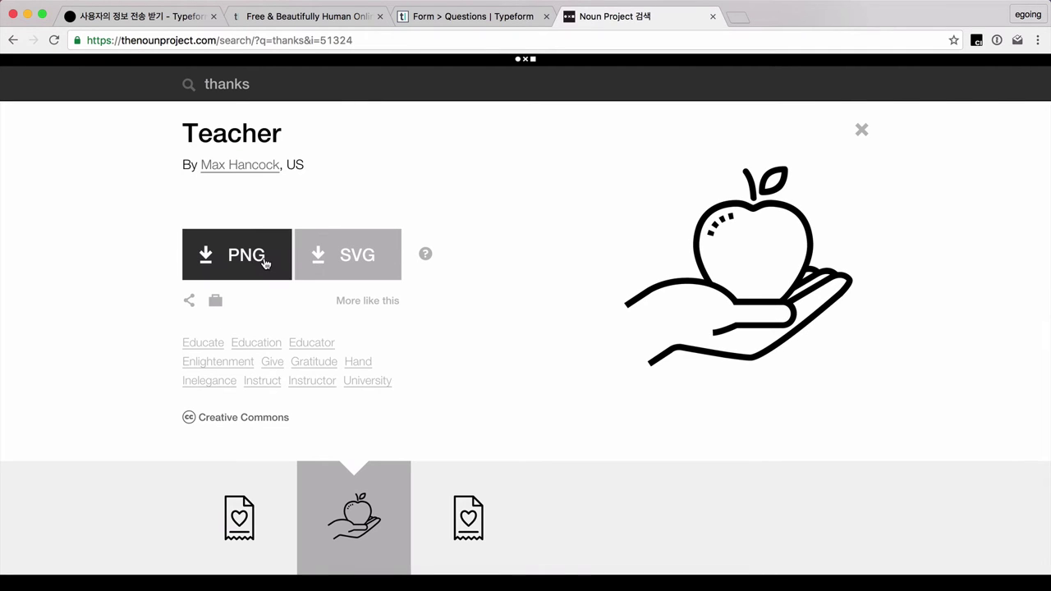
{"action": "left_click", "coordinate": [245, 259]}
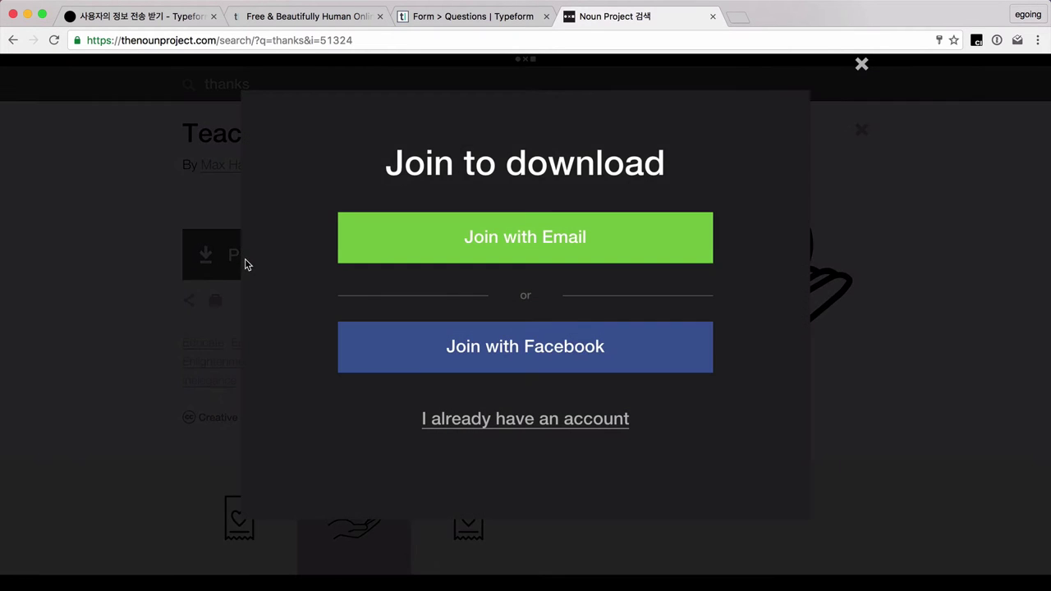
Join the Noun Project with Facebook and dismiss the 1Password offer to save the login
{"action": "left_click", "coordinate": [495, 364]}
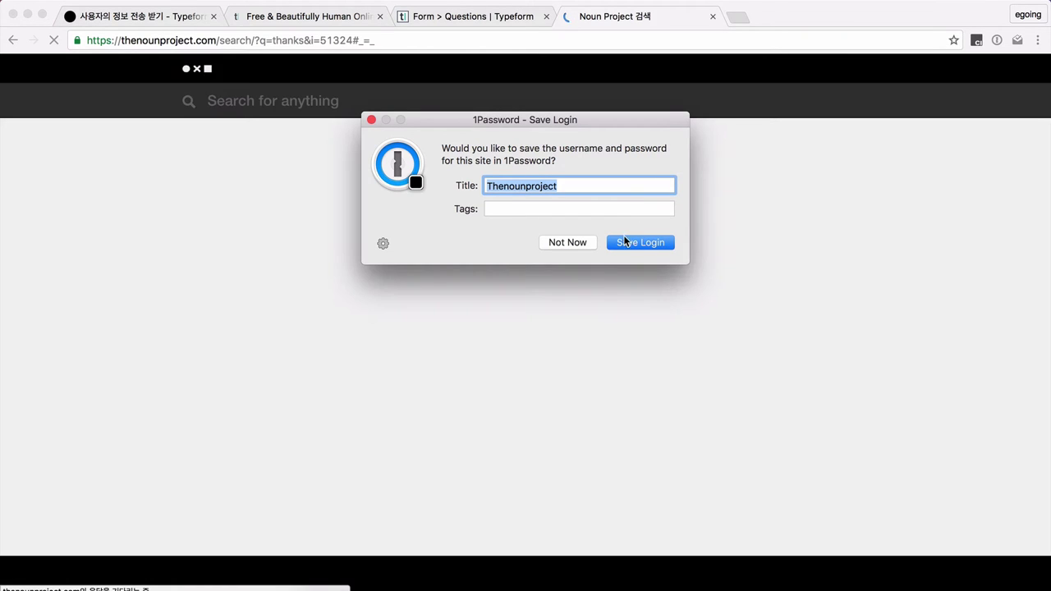
{"action": "left_click", "coordinate": [536, 325]}
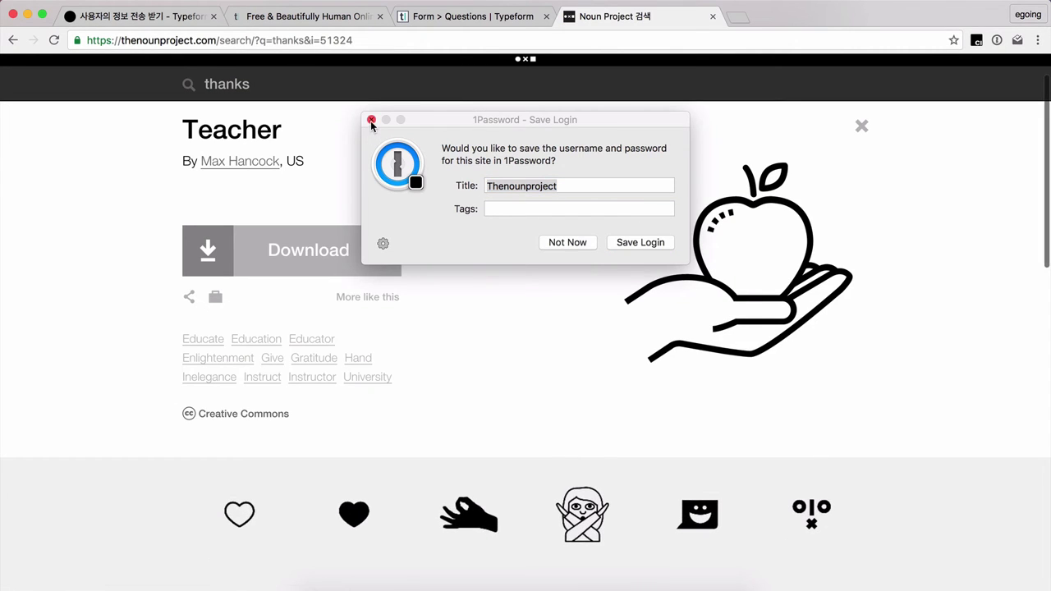
{"action": "left_click", "coordinate": [371, 120]}
Download the Teacher icon as a PNG file
{"action": "left_click", "coordinate": [275, 260]}
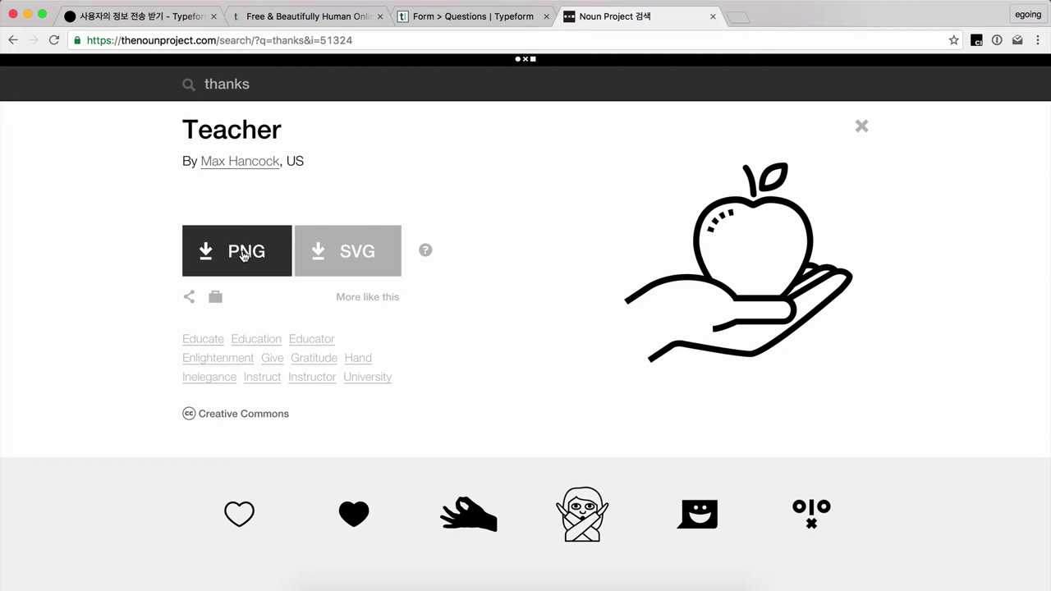
{"action": "left_click", "coordinate": [243, 255]}
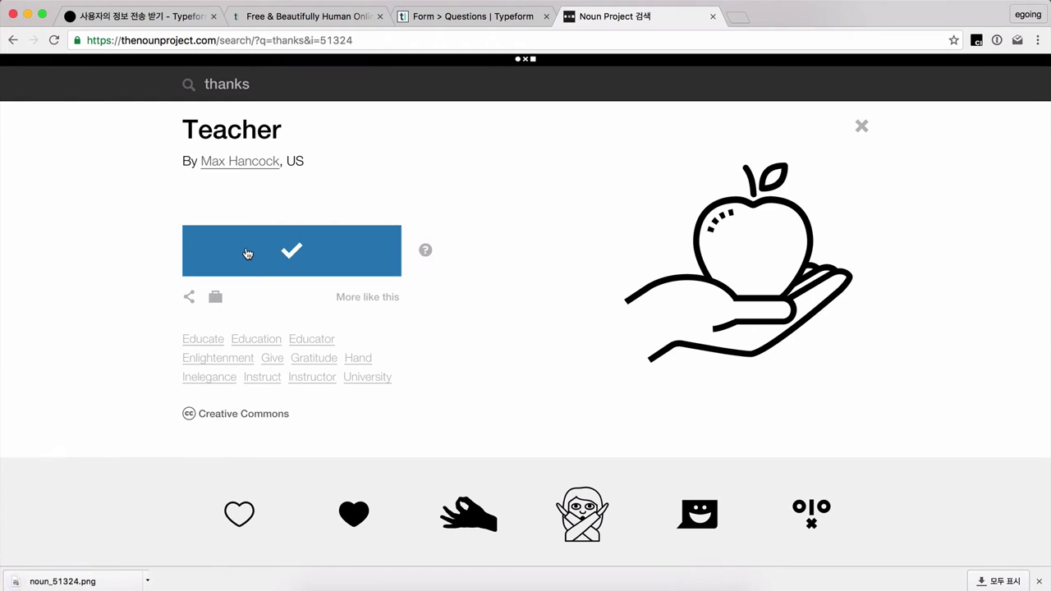
{"action": "mouse_move", "coordinate": [487, 66]}
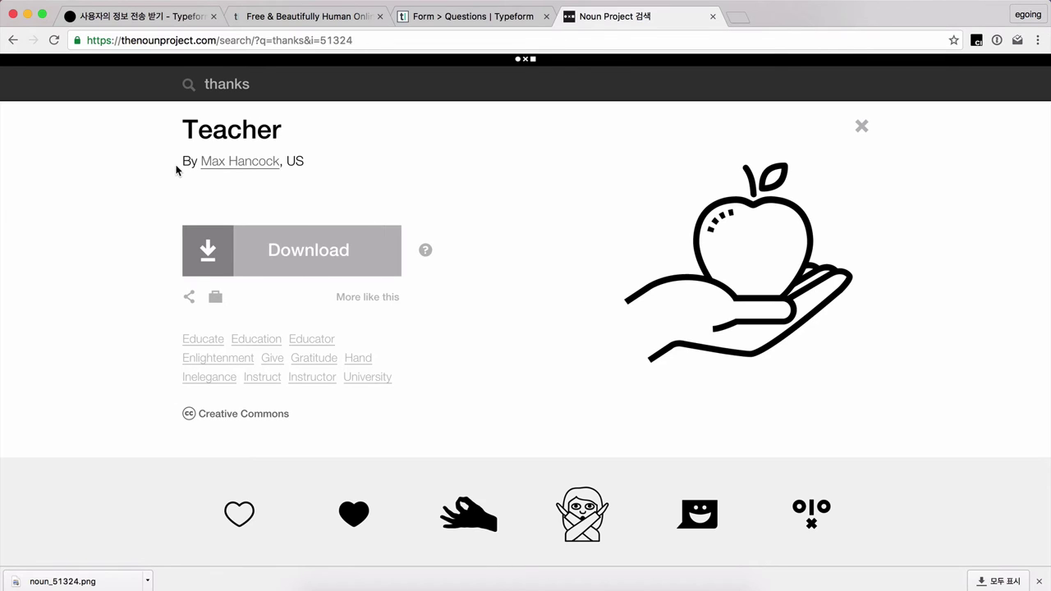
Back in Typeform, correct the Welcome screen text to "오픈튜토리얼스의 후원회원이 되어주셔서 감사합니다", upload noun_51324.png as its image, and save
{"action": "left_click_drag", "start_coordinate": [178, 169], "coordinate": [299, 171]}
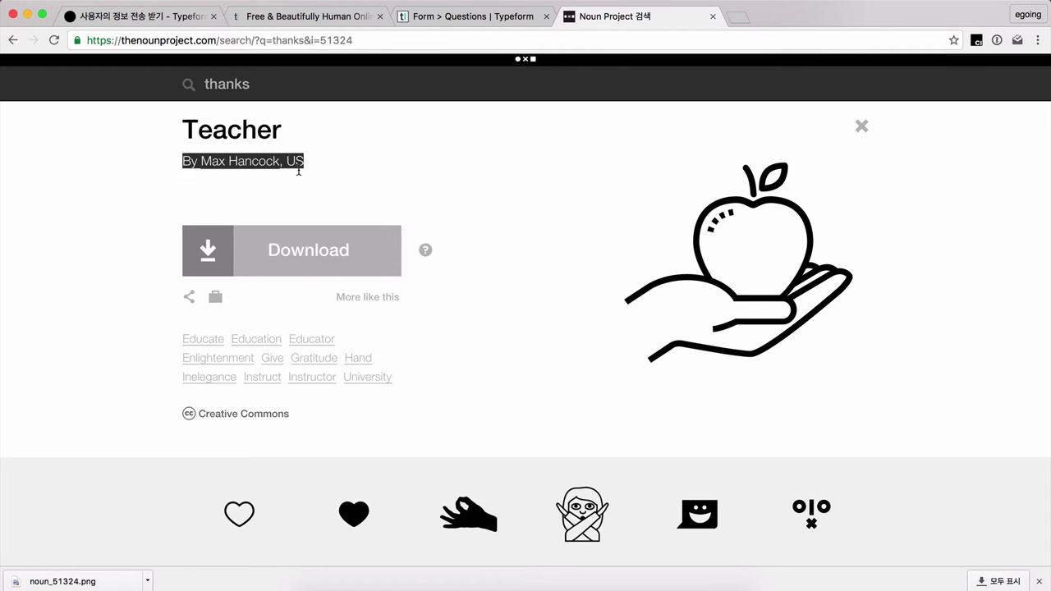
{"action": "left_click", "coordinate": [487, 23]}
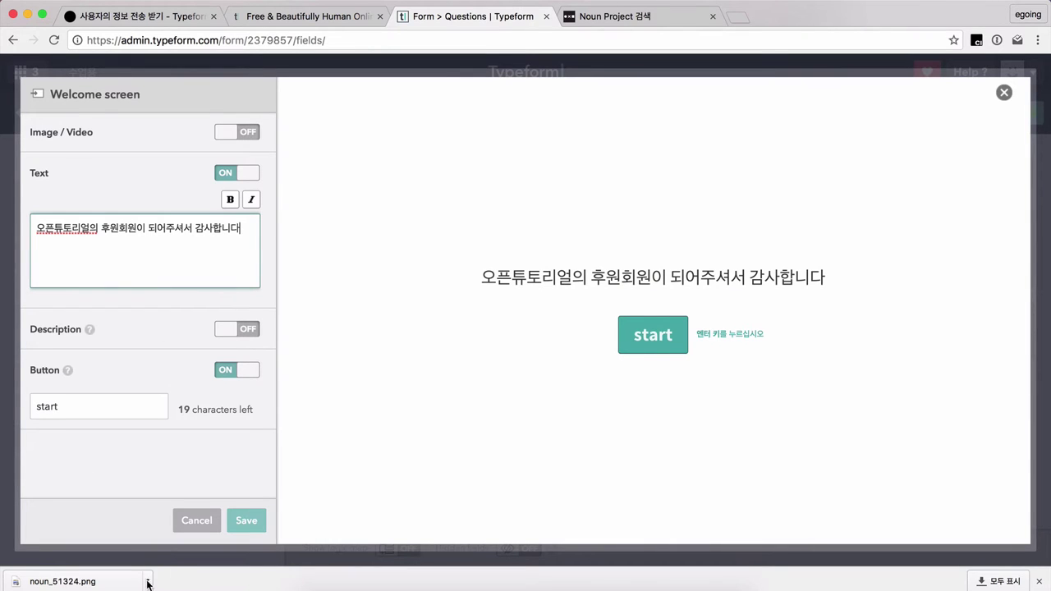
{"action": "left_click", "coordinate": [245, 134]}
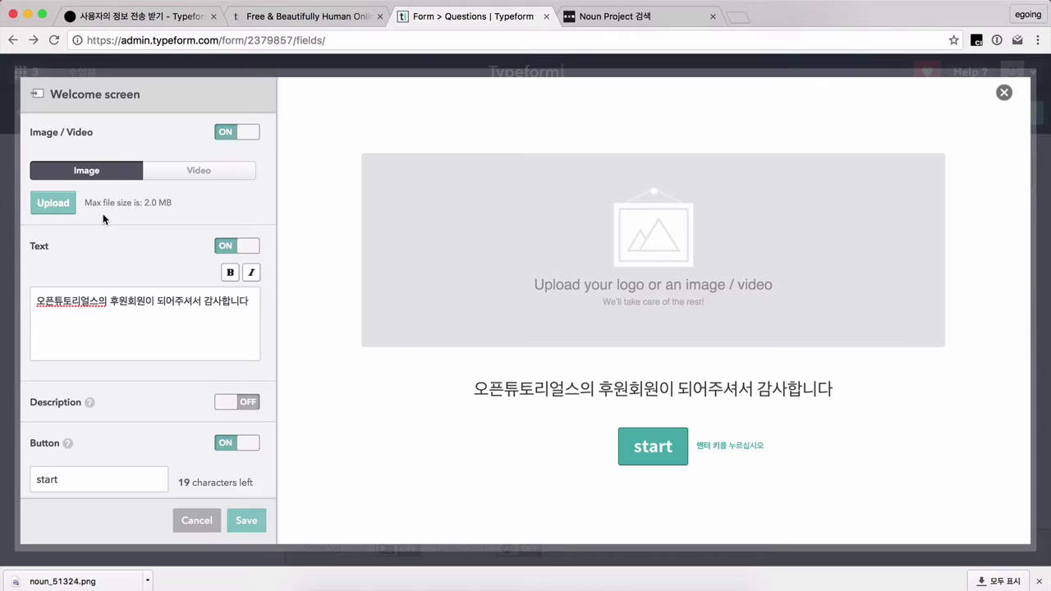
{"action": "left_click", "coordinate": [54, 206]}
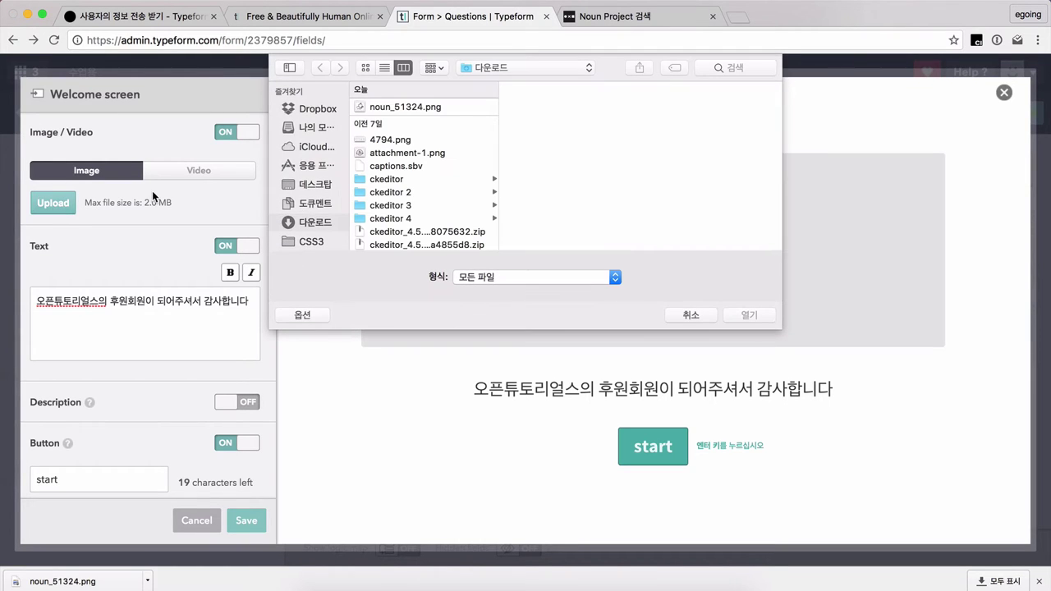
{"action": "left_click", "coordinate": [441, 104]}
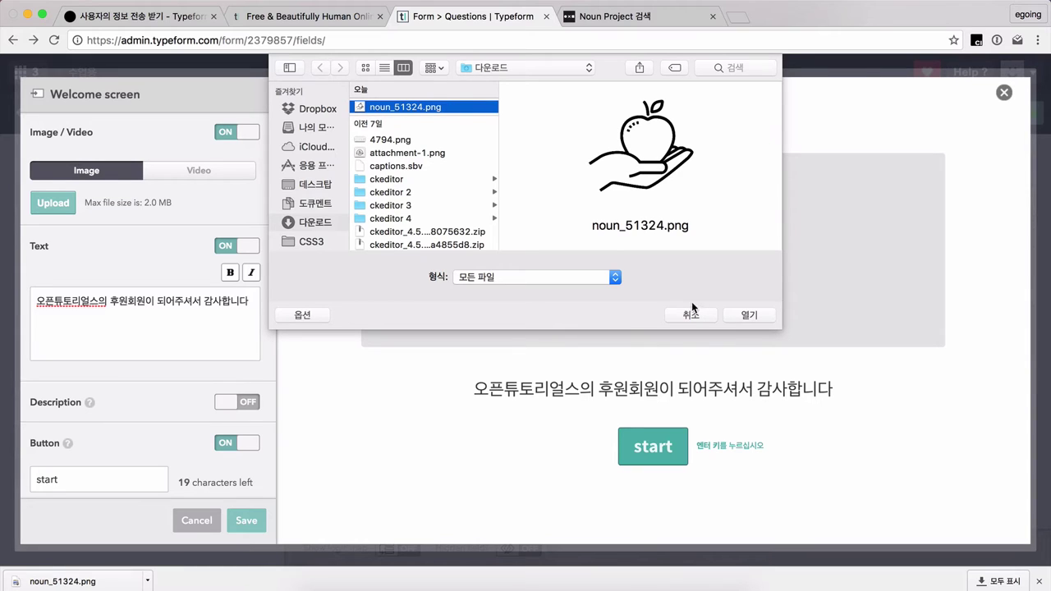
{"action": "left_click", "coordinate": [738, 313]}
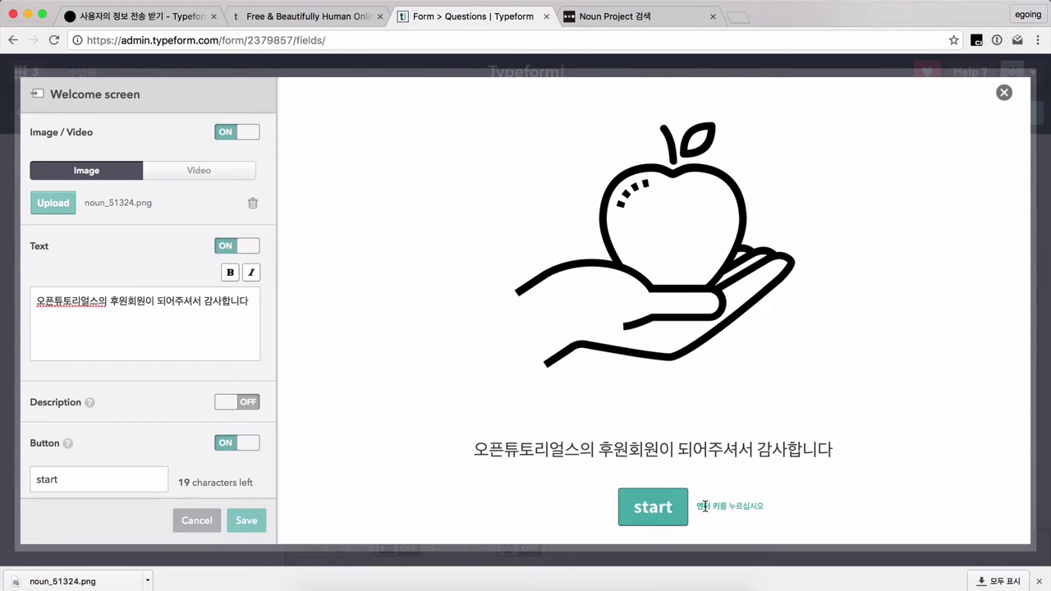
{"action": "left_click", "coordinate": [247, 526]}
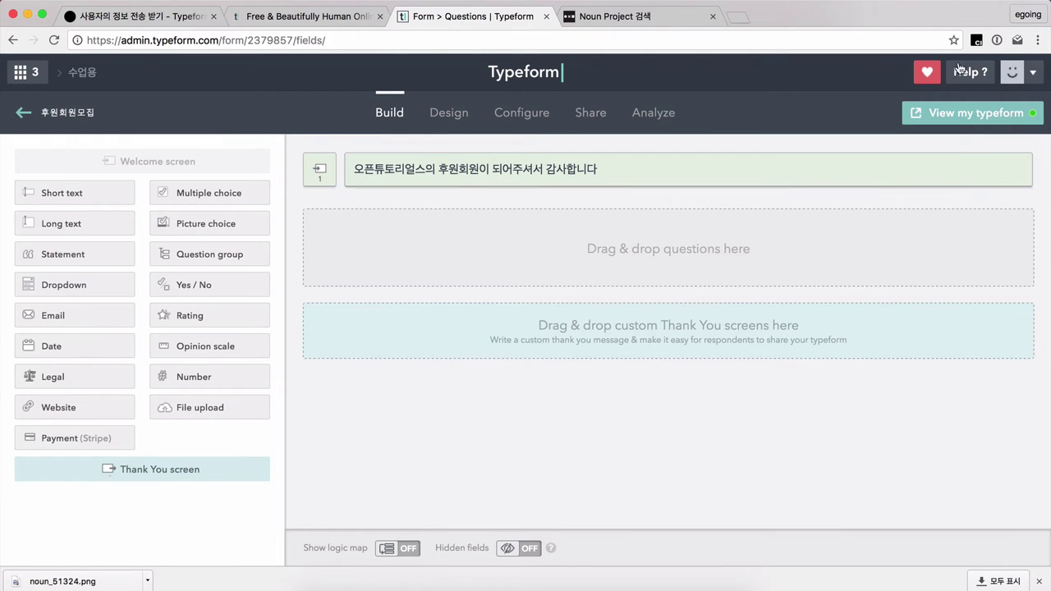
View the live typeform, start it from the Welcome screen, and dismiss the browser's download bar
{"action": "left_click", "coordinate": [955, 120]}
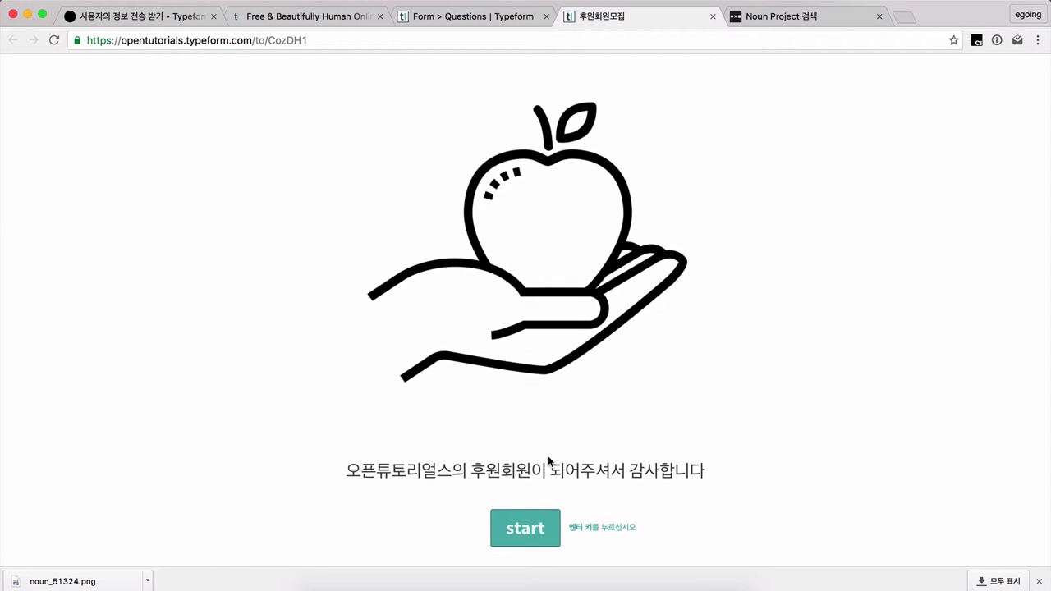
{"action": "left_click", "coordinate": [534, 524]}
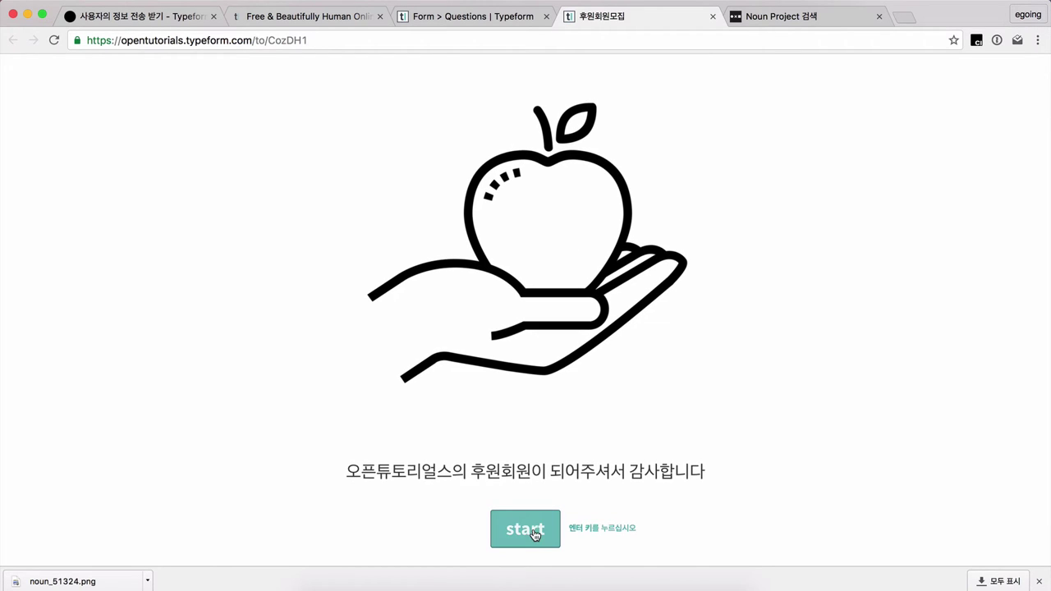
{"action": "left_click", "coordinate": [1041, 581]}
{"action": "left_click", "coordinate": [498, 37]}
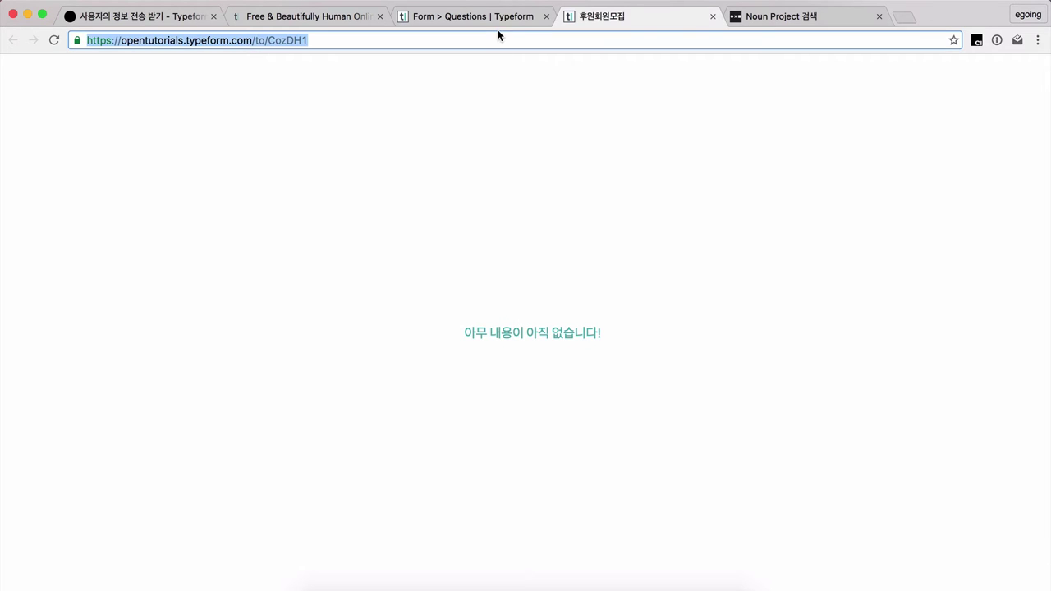
In the form builder, add a Short text question below the Welcome screen reading "성함을 알려주세요"
{"action": "left_click", "coordinate": [484, 18]}
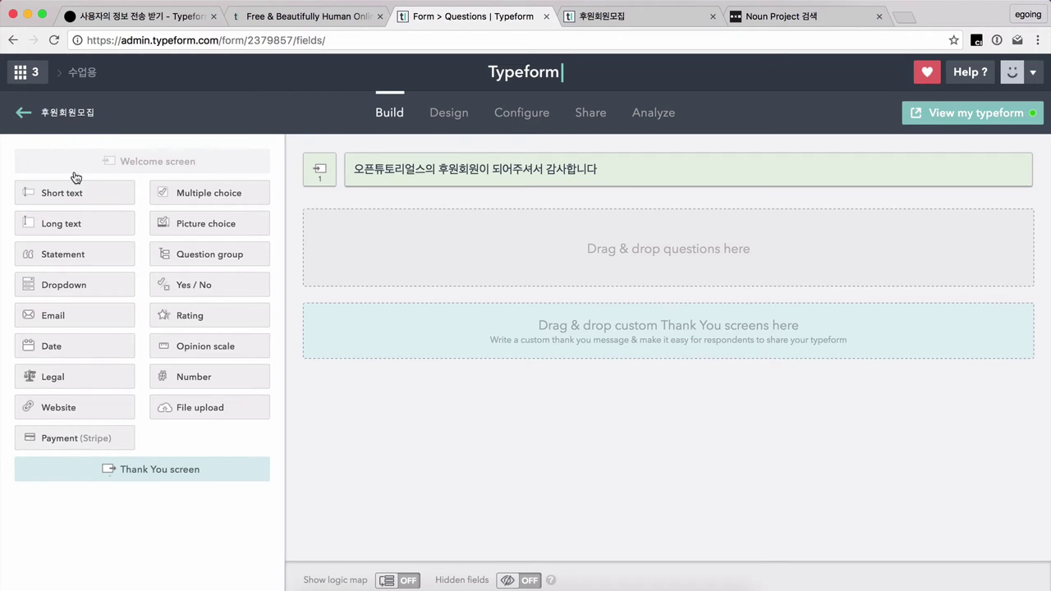
{"action": "left_click_drag", "start_coordinate": [71, 187], "coordinate": [401, 231]}
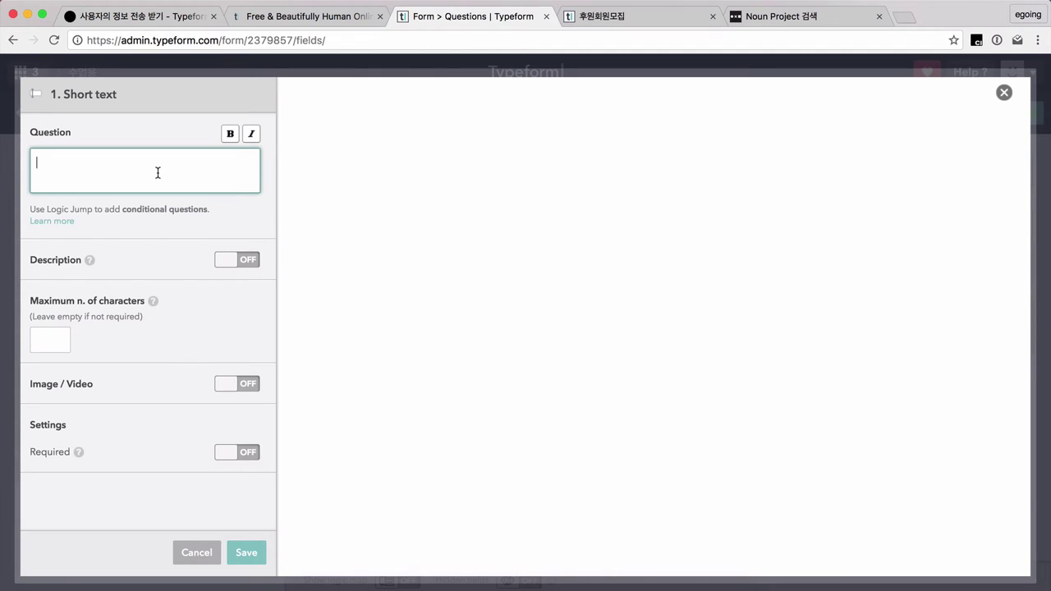
{"action": "type", "text": "성함을 알려"}
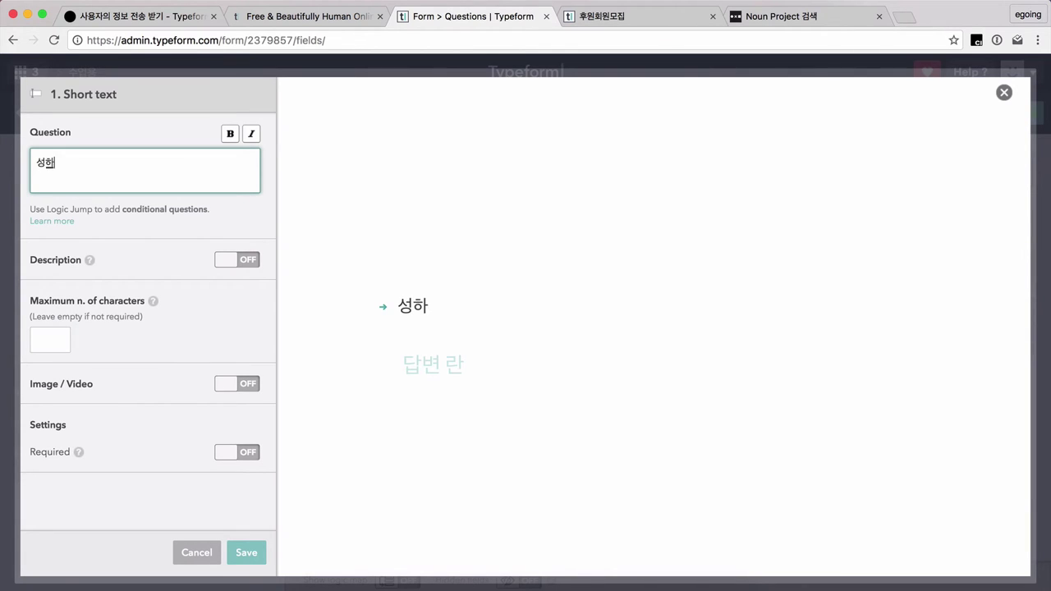
{"action": "type", "text": "주"}
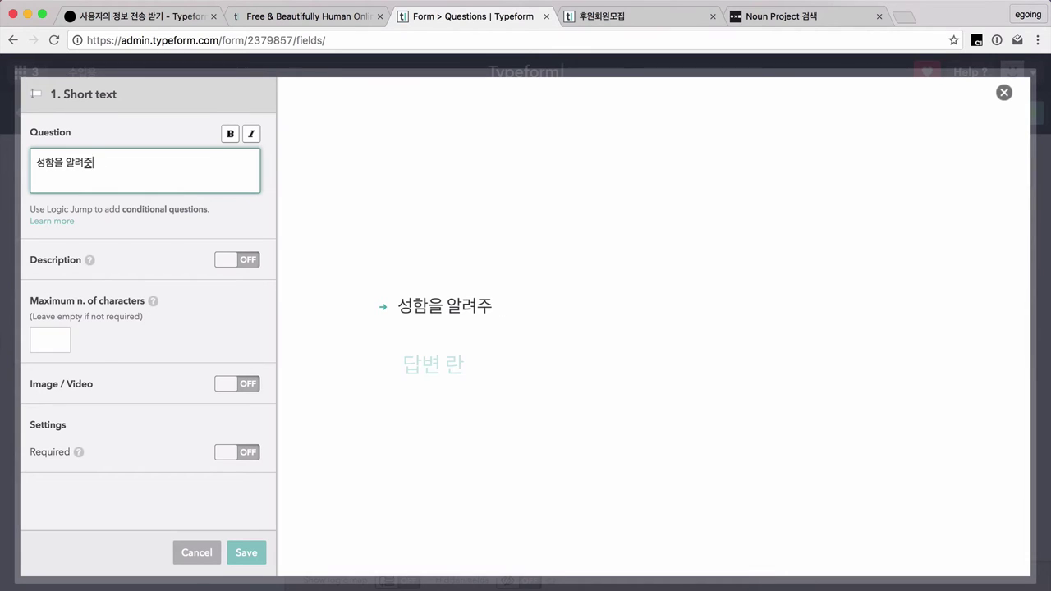
{"action": "type", "text": "세요."}
Add the description "실명을 입력해주세요." to the name question, limit answers to 5 characters, and save without an image
{"action": "left_click", "coordinate": [227, 266]}
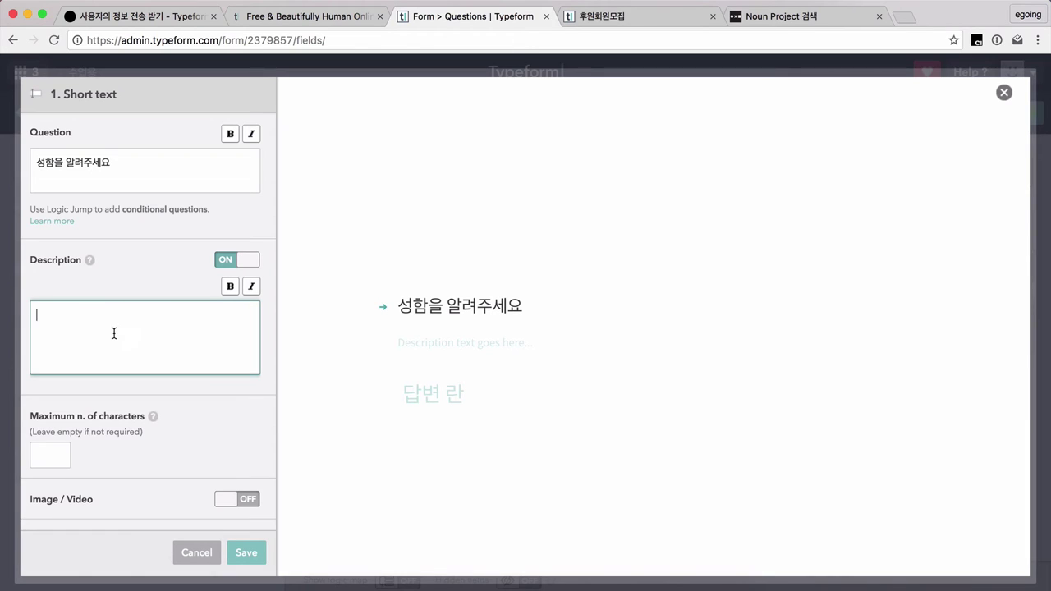
{"action": "type", "text": "실명을 입력해주세요."}
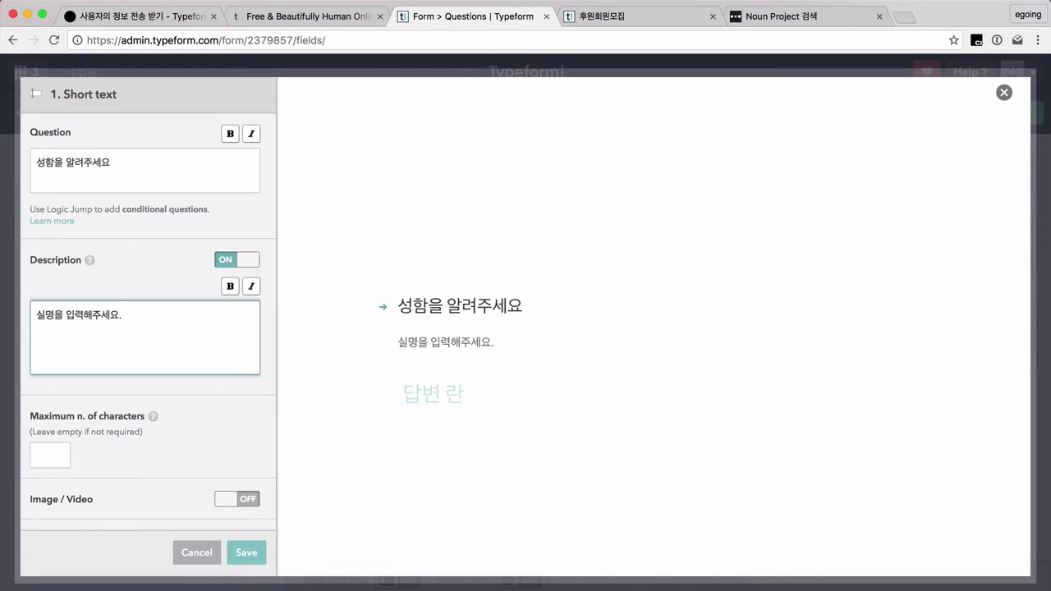
{"action": "scroll", "coordinate": [117, 443], "scroll_direction": "down", "scroll_amount": 2}
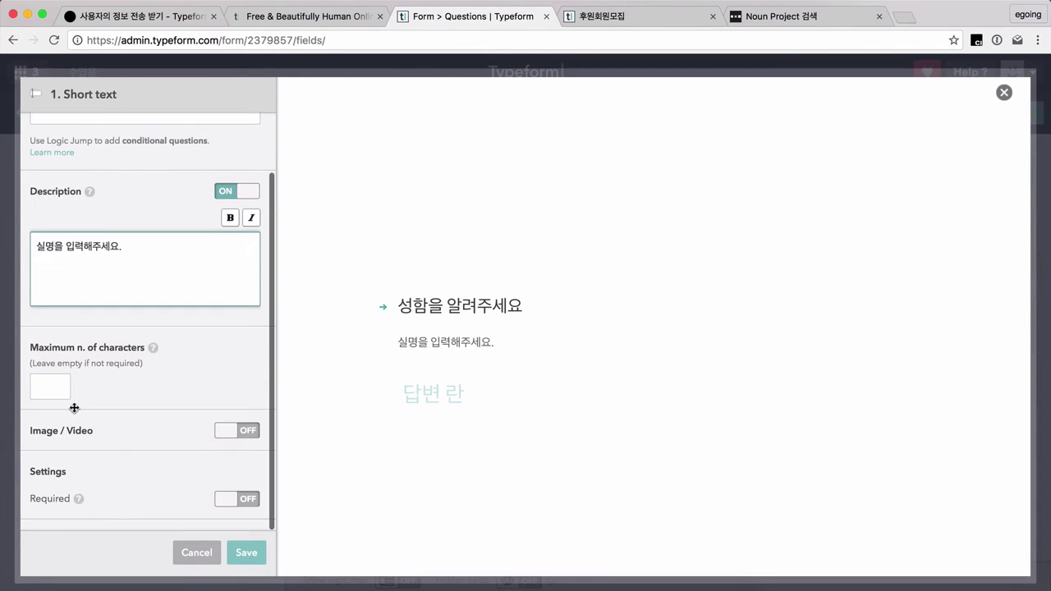
{"action": "left_click", "coordinate": [57, 386]}
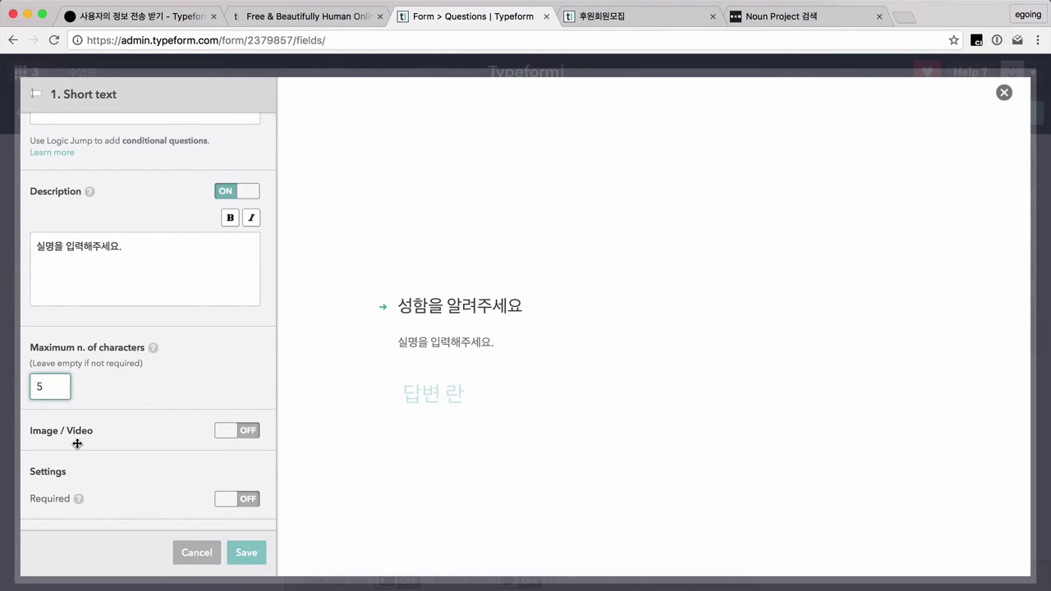
{"action": "left_click", "coordinate": [251, 434]}
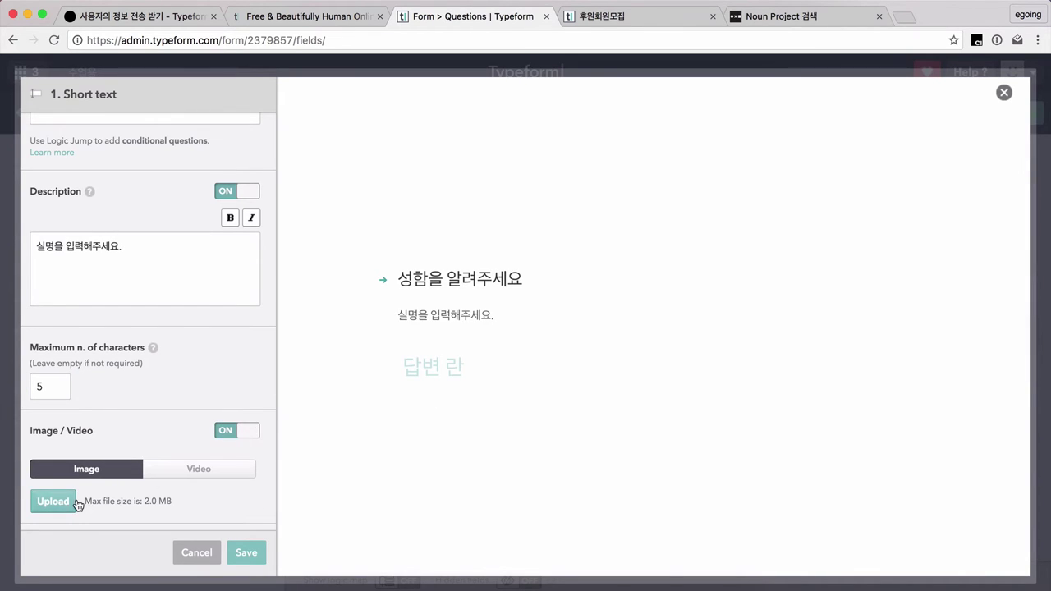
{"action": "left_click", "coordinate": [248, 435]}
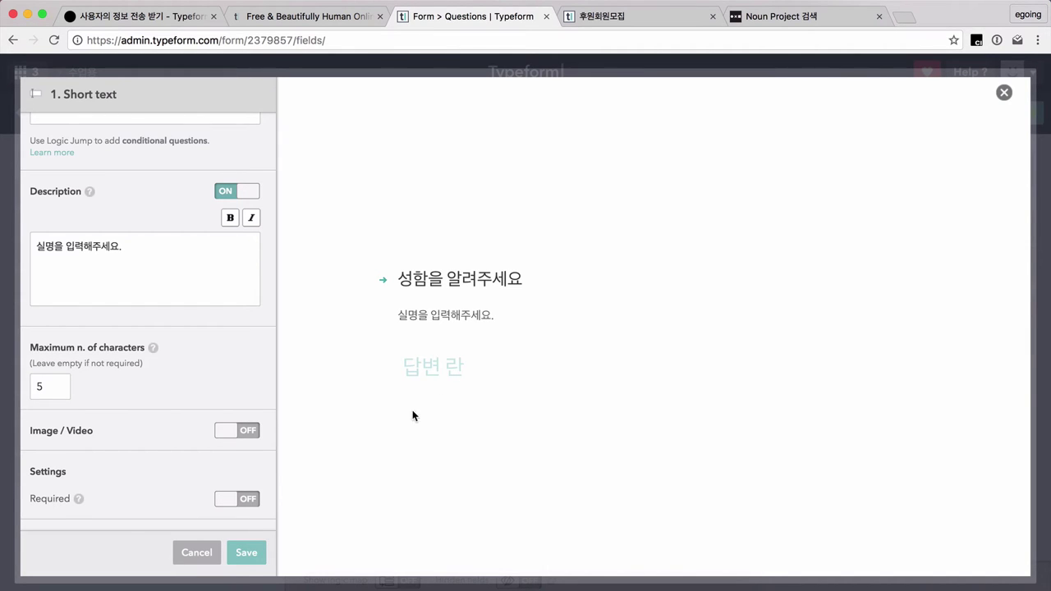
{"action": "left_click", "coordinate": [244, 561]}
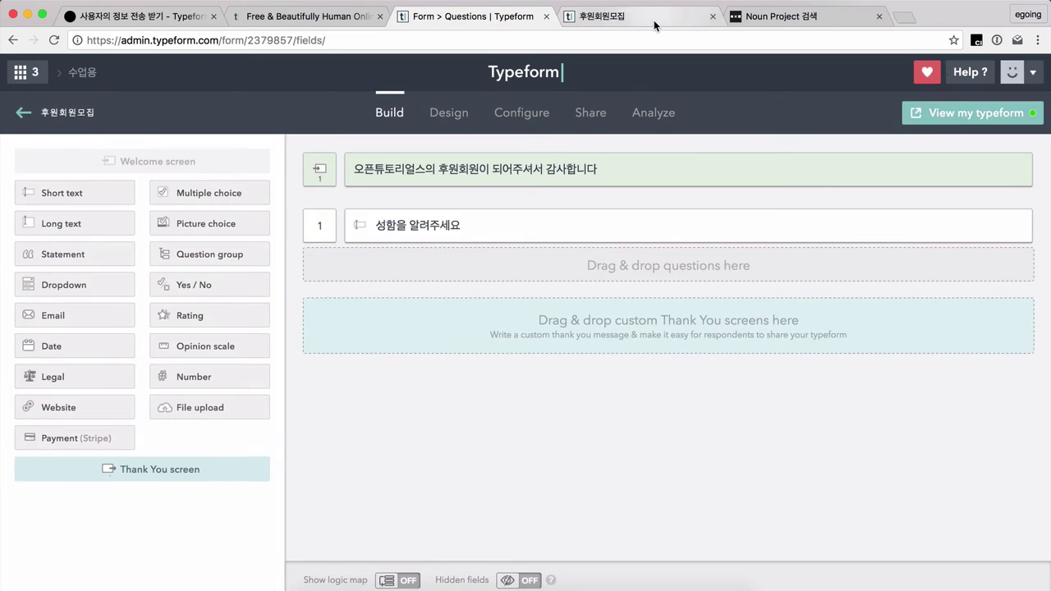
Reload the live form, start it, and submit it with the name question left blank
{"action": "left_click", "coordinate": [655, 18]}
{"action": "key", "text": "Return"}
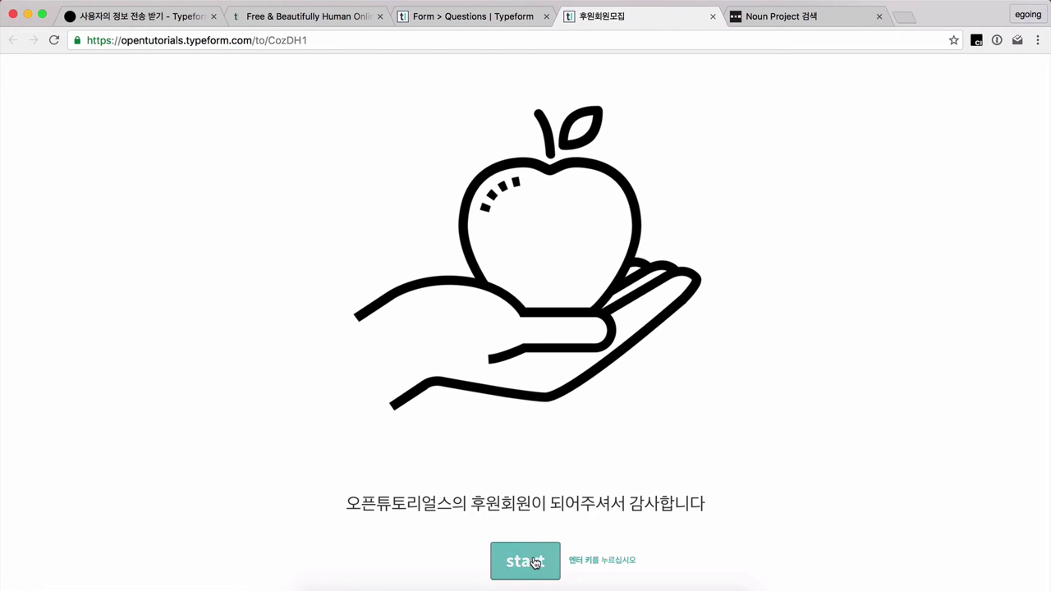
{"action": "left_click", "coordinate": [536, 560]}
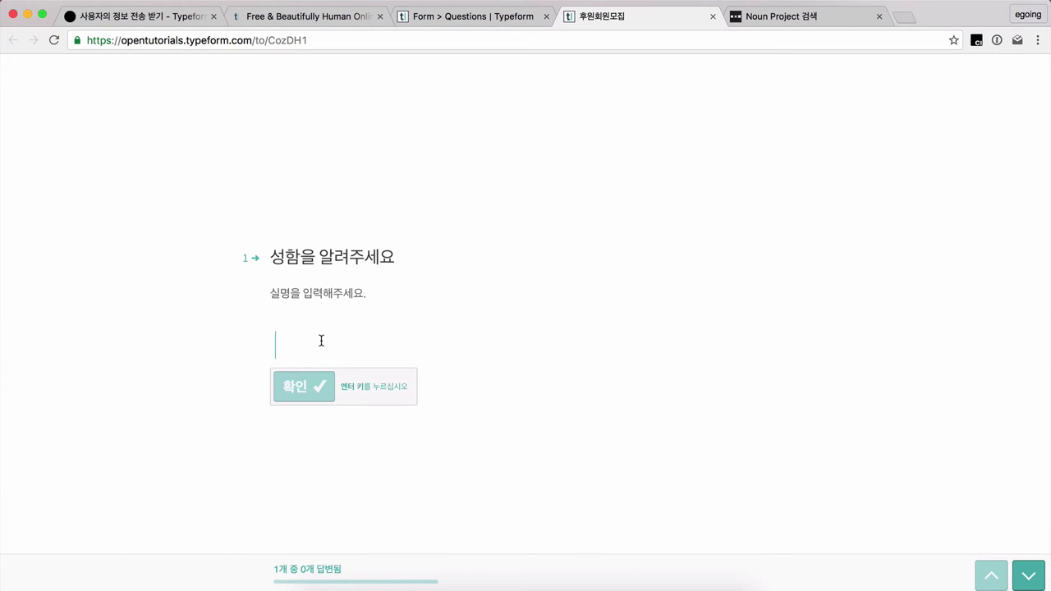
{"action": "left_click", "coordinate": [321, 376]}
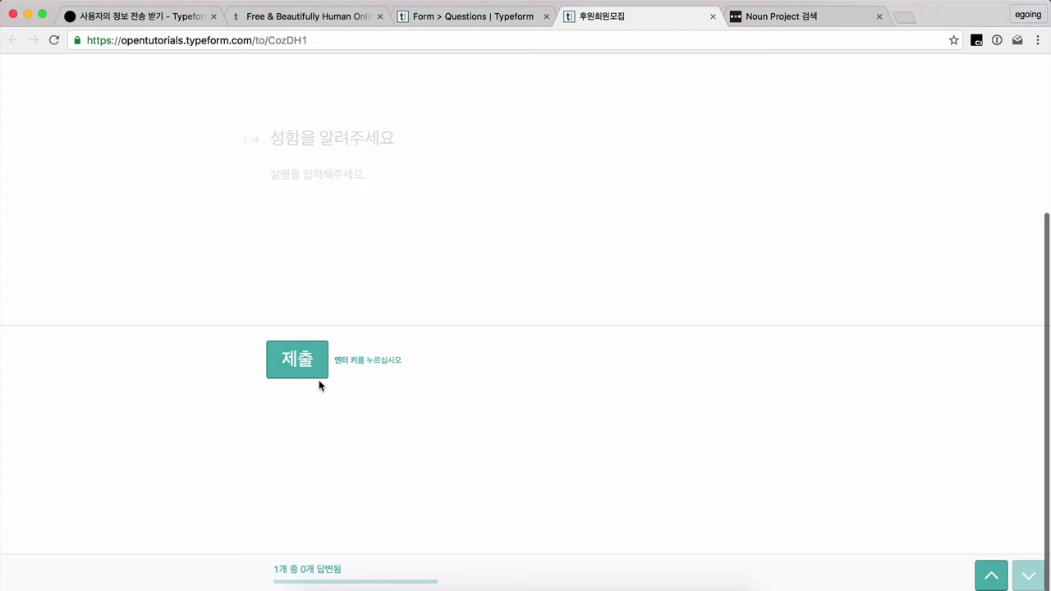
{"action": "left_click", "coordinate": [313, 370]}
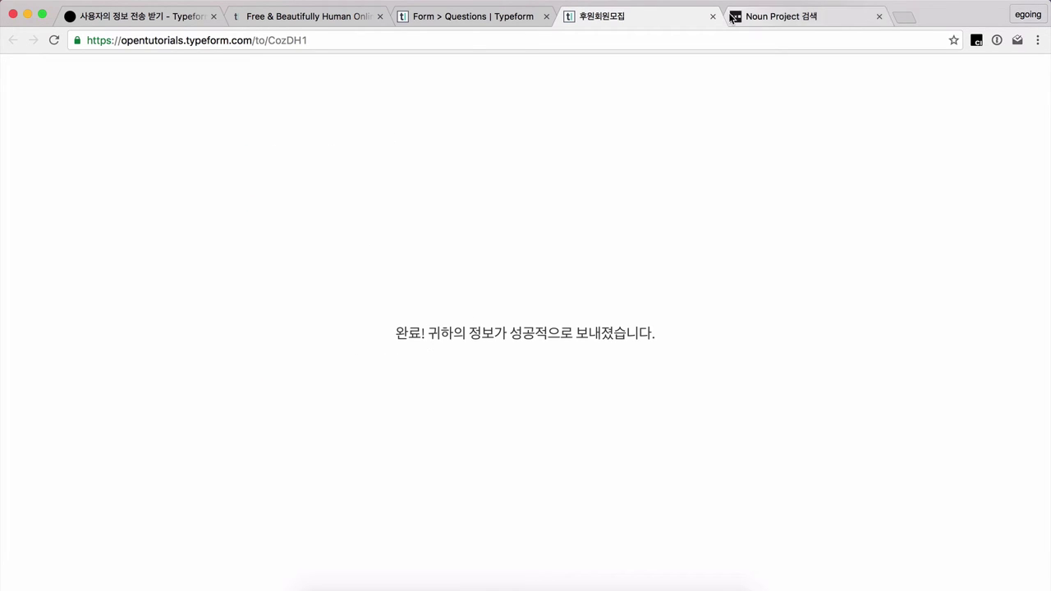
Make the "성함을 알려주세요" question required and save it
{"action": "left_click", "coordinate": [501, 19]}
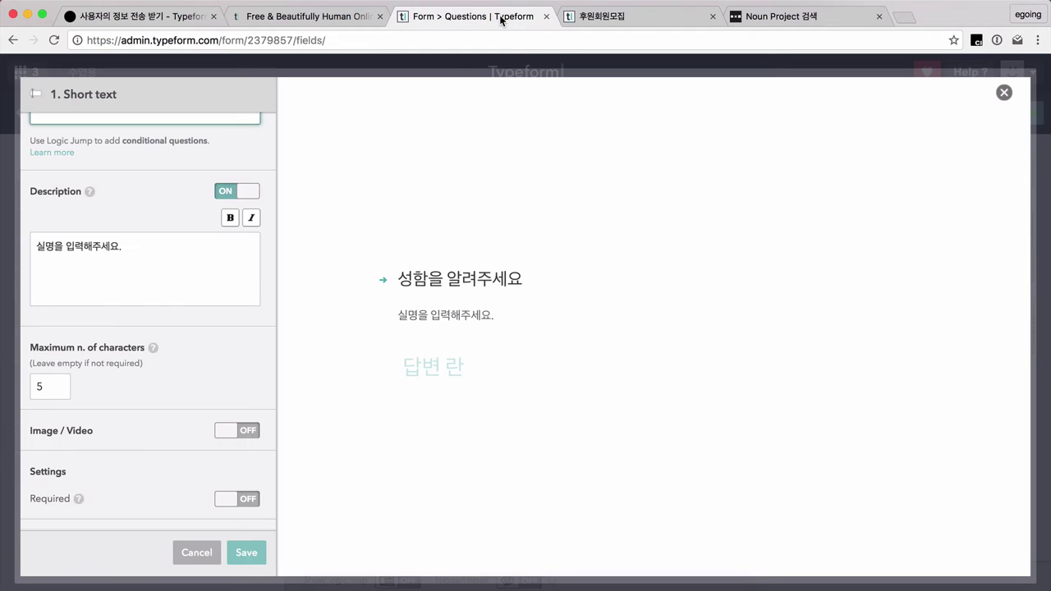
{"action": "scroll", "coordinate": [88, 431], "scroll_direction": "up", "scroll_amount": 1}
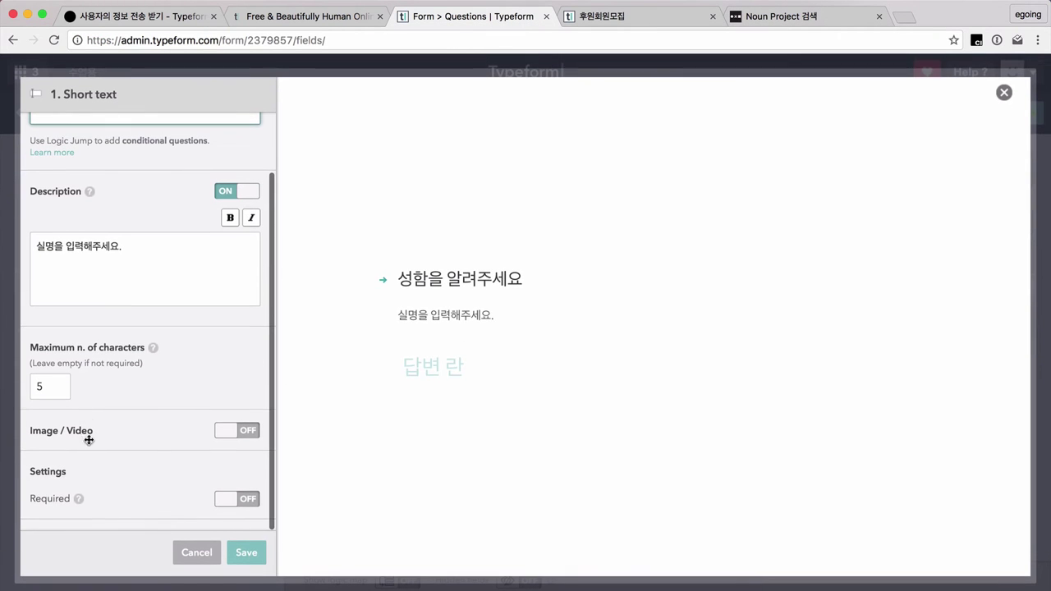
{"action": "left_click", "coordinate": [236, 498]}
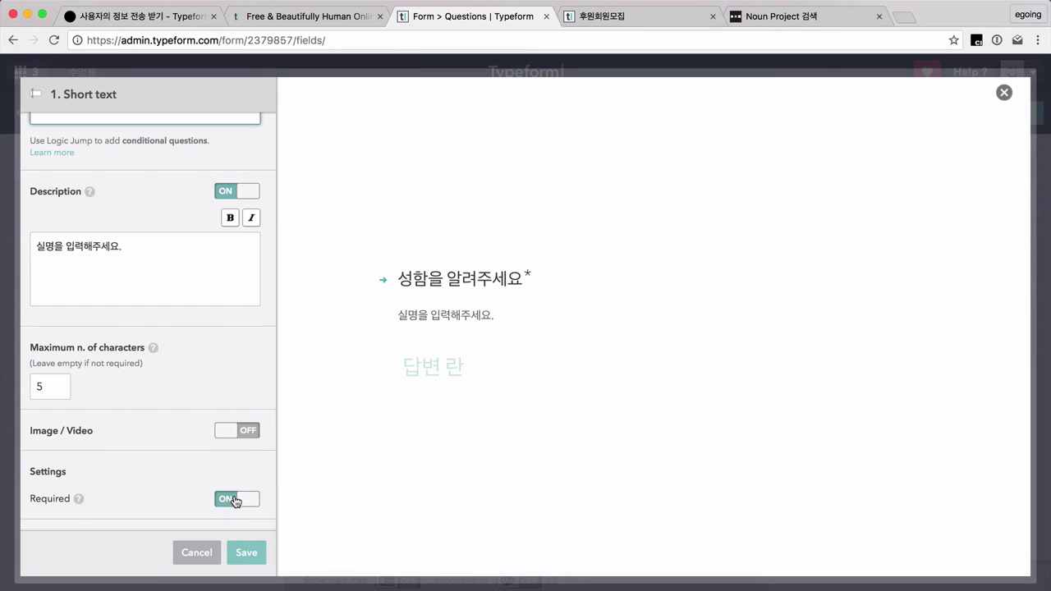
{"action": "left_click", "coordinate": [256, 548]}
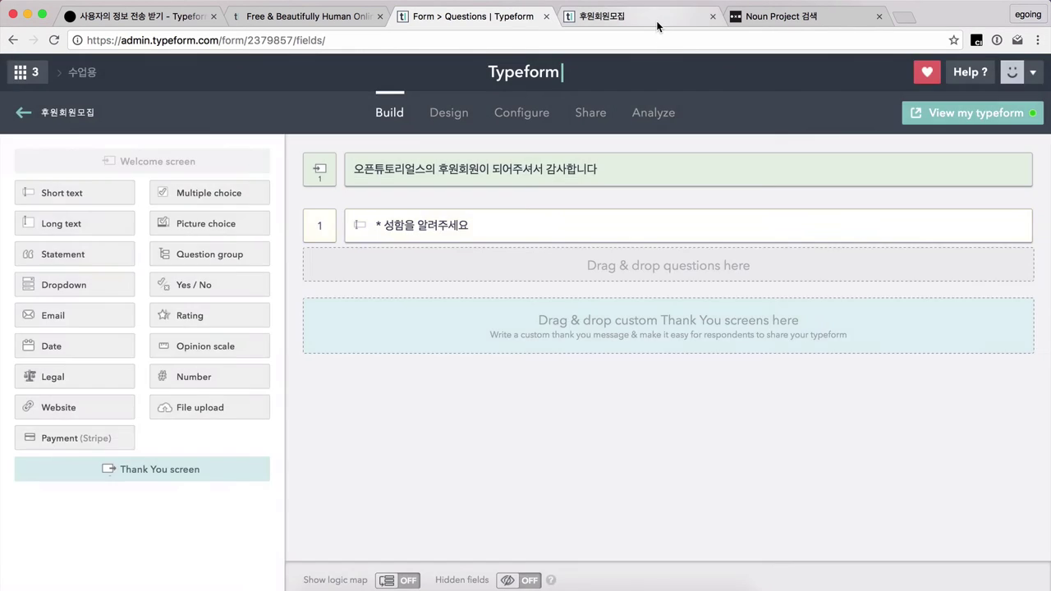
Reload the live form, test confirming the required name question while empty, and enter a name as the answer
{"action": "left_click", "coordinate": [657, 26]}
{"action": "key", "text": "super+r"}
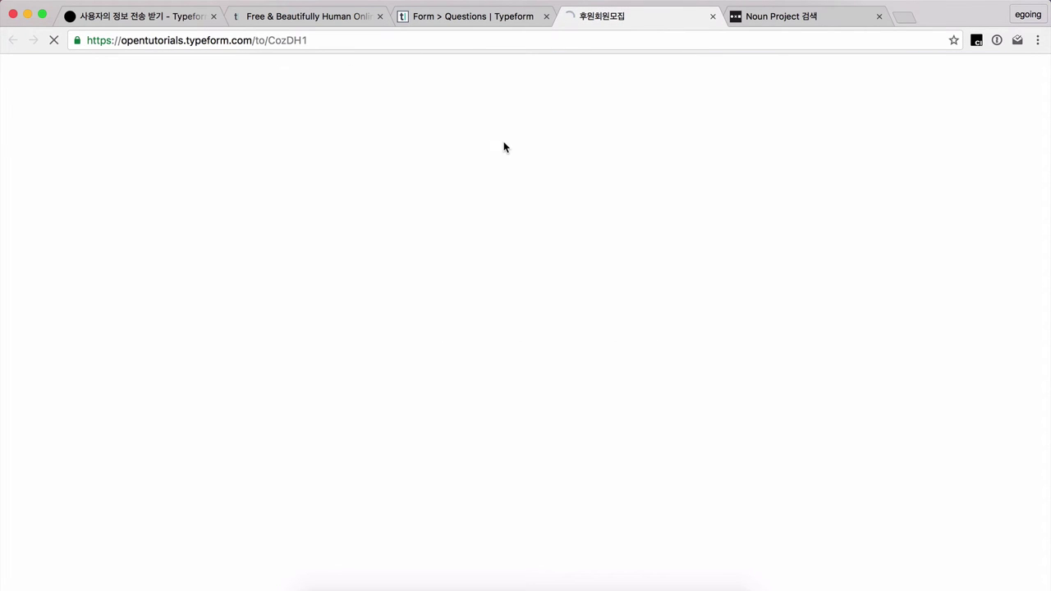
{"action": "left_click", "coordinate": [538, 557]}
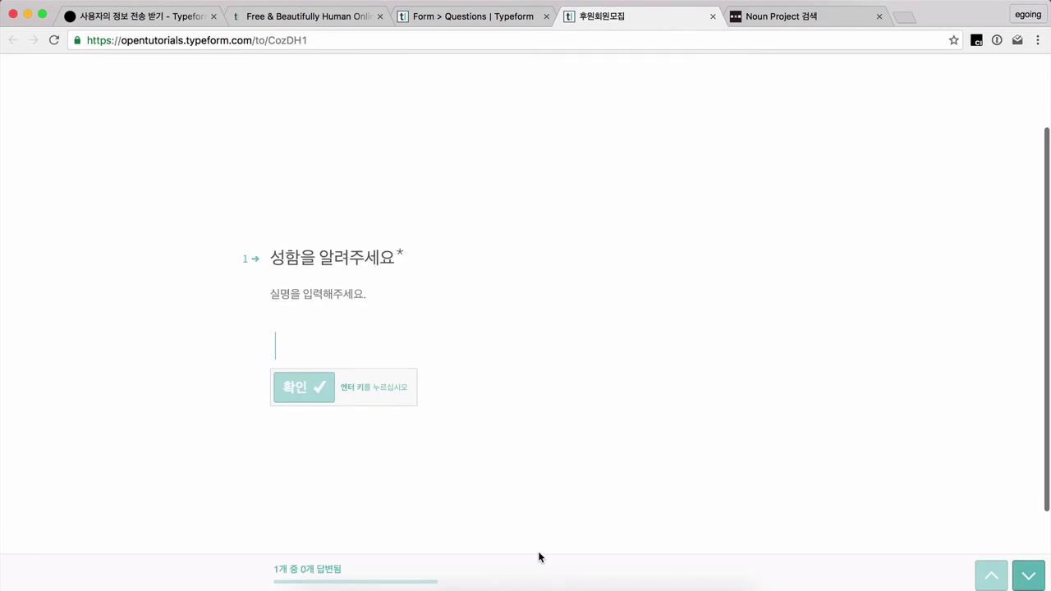
{"action": "left_click", "coordinate": [316, 385]}
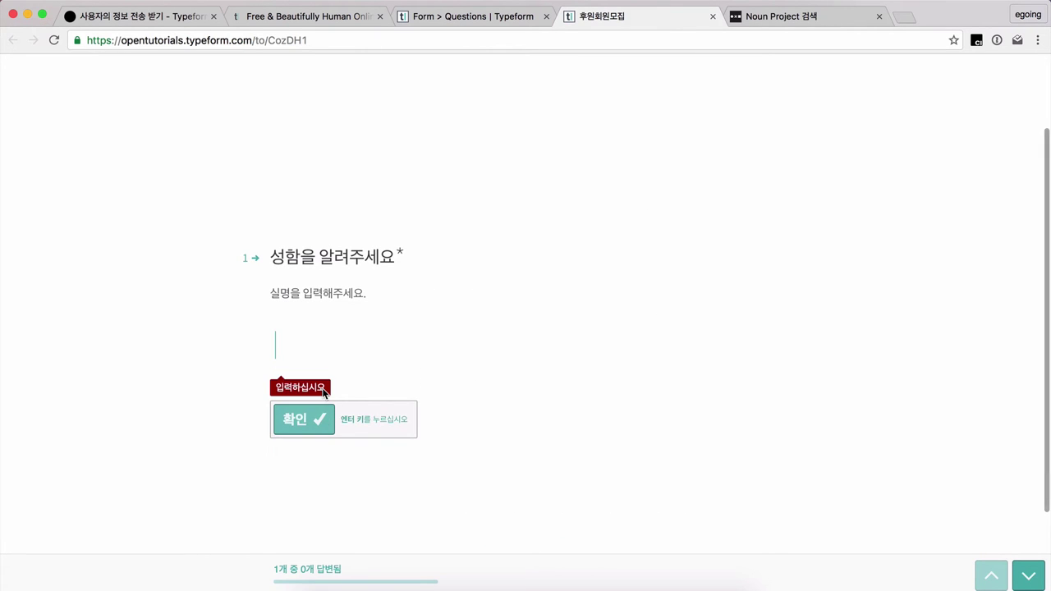
{"action": "left_click", "coordinate": [315, 420]}
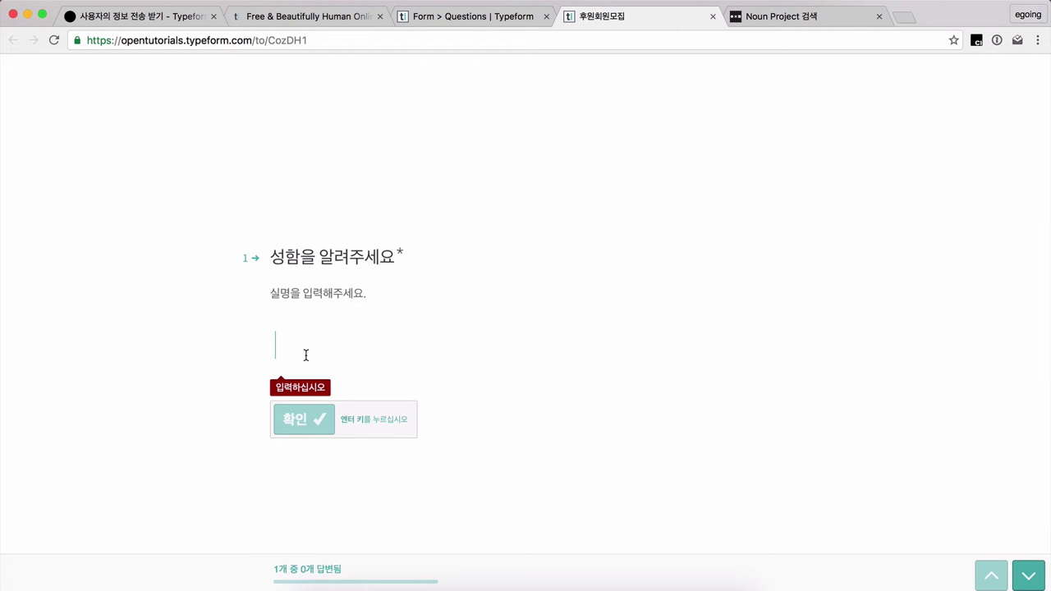
{"action": "type", "text": "이고잉"}
Return to the form builder and add a multiple choice question reading "후원방식을 선택해주세요" after the name question, without a description
{"action": "key", "text": "ctrl+shift+Tab"}
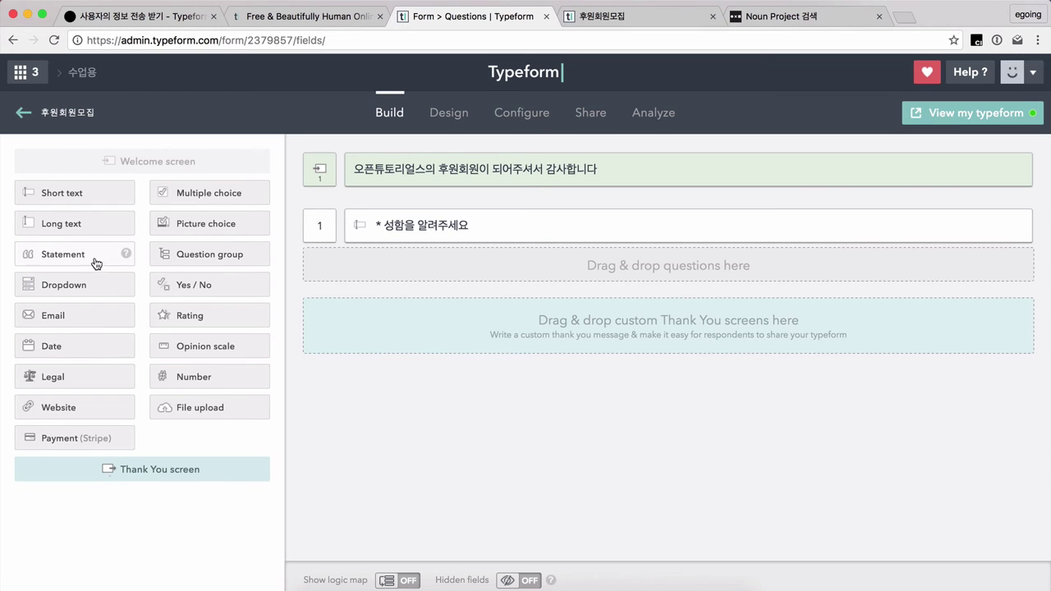
{"action": "left_click_drag", "start_coordinate": [220, 199], "coordinate": [461, 285]}
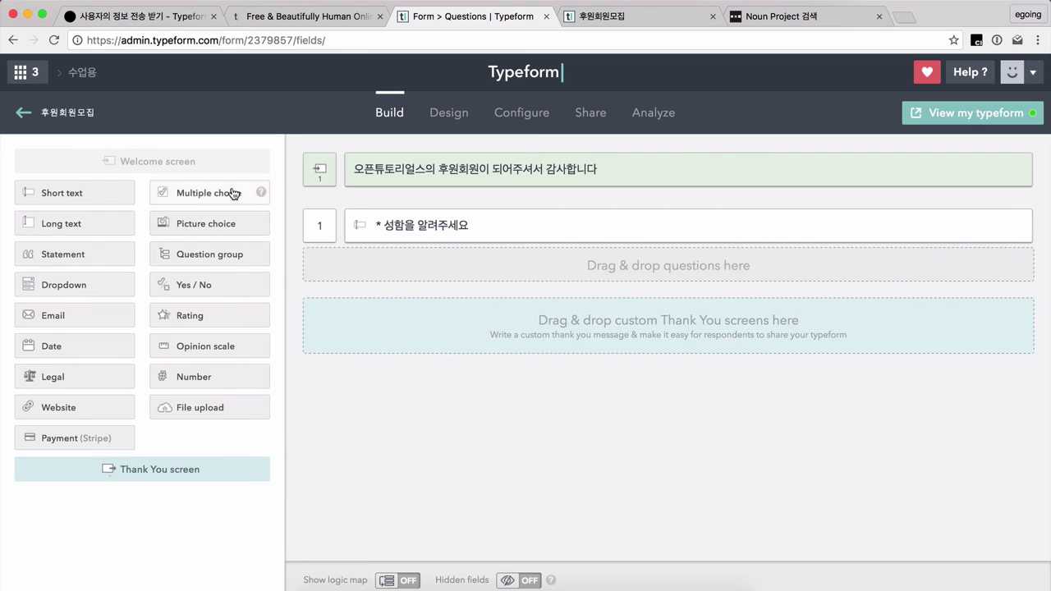
{"action": "left_click_drag", "start_coordinate": [237, 194], "coordinate": [465, 263]}
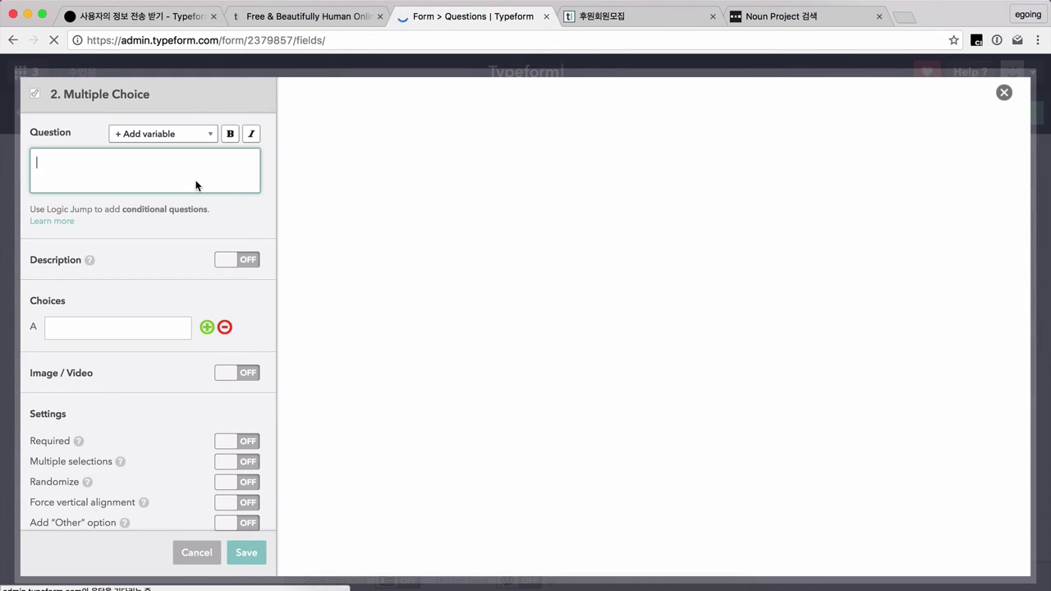
{"action": "type", "text": "후원방식을 "}
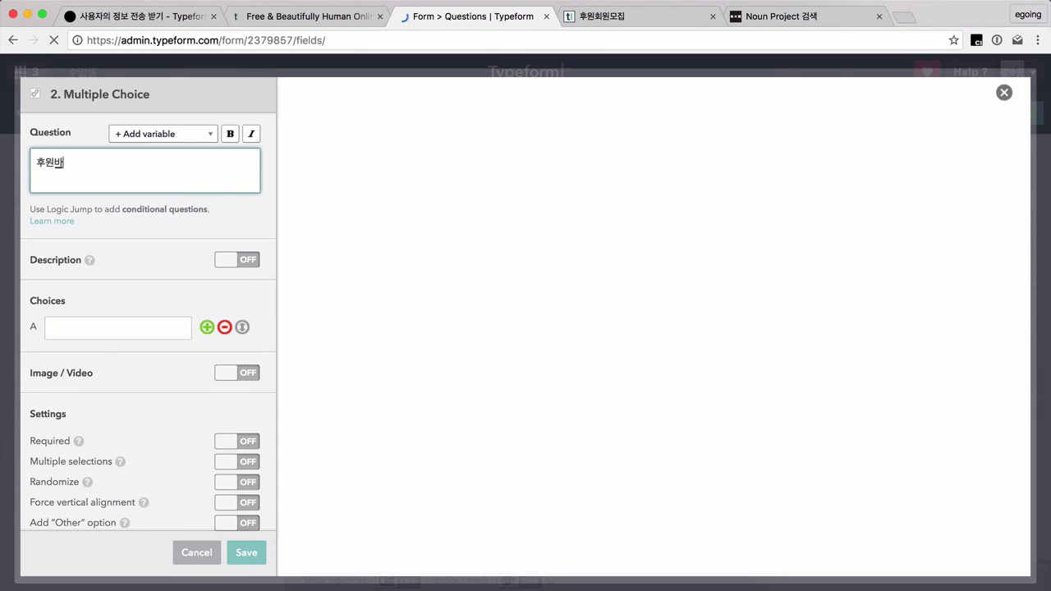
{"action": "type", "text": "선택해주세요"}
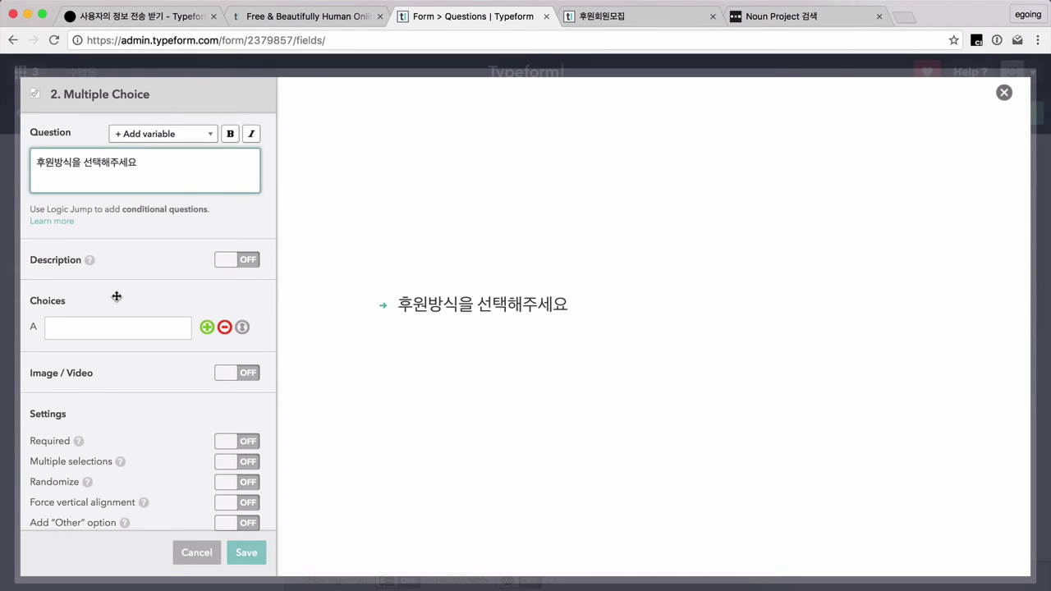
{"action": "left_click", "coordinate": [243, 265]}
{"action": "left_click", "coordinate": [241, 263]}
Give the multiple choice question three choices: "계좌이체", "페이팔" and "네이버페이"
{"action": "left_click", "coordinate": [107, 327]}
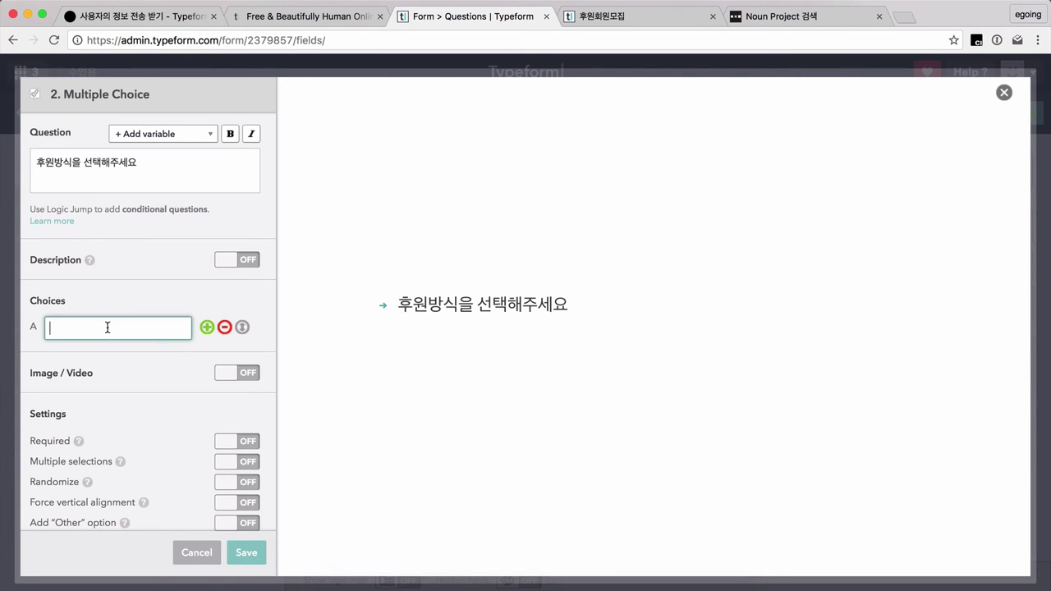
{"action": "type", "text": "계좌이체"}
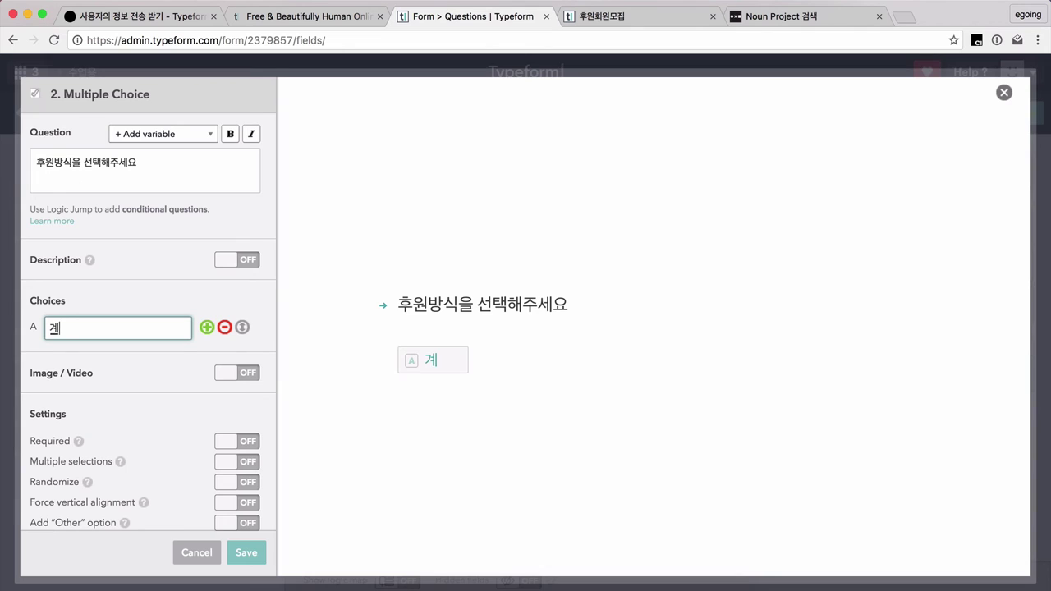
{"action": "left_click", "coordinate": [207, 329]}
{"action": "left_click", "coordinate": [129, 366]}
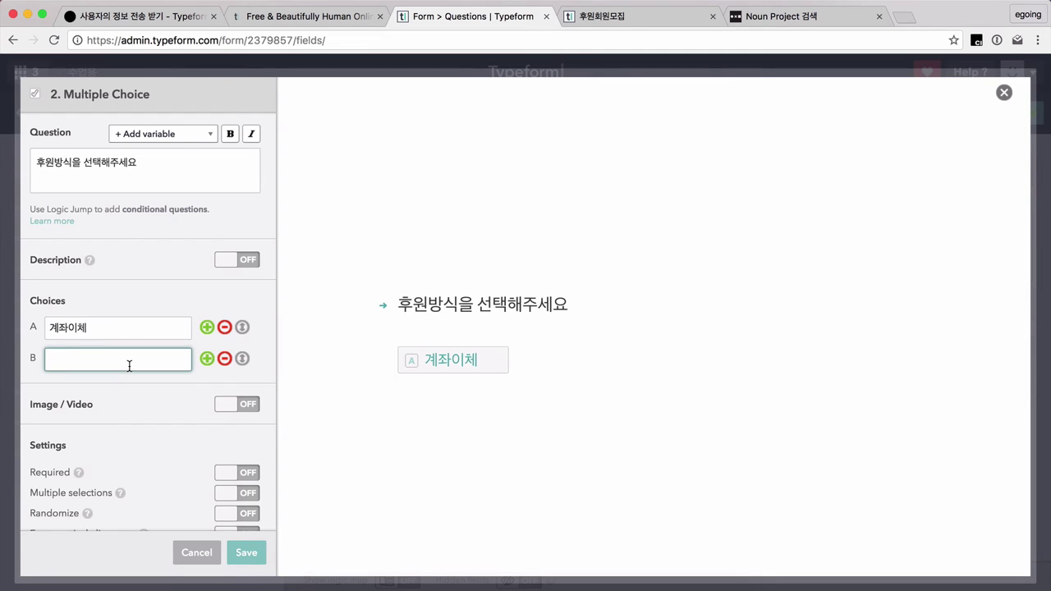
{"action": "type", "text": "페이팔"}
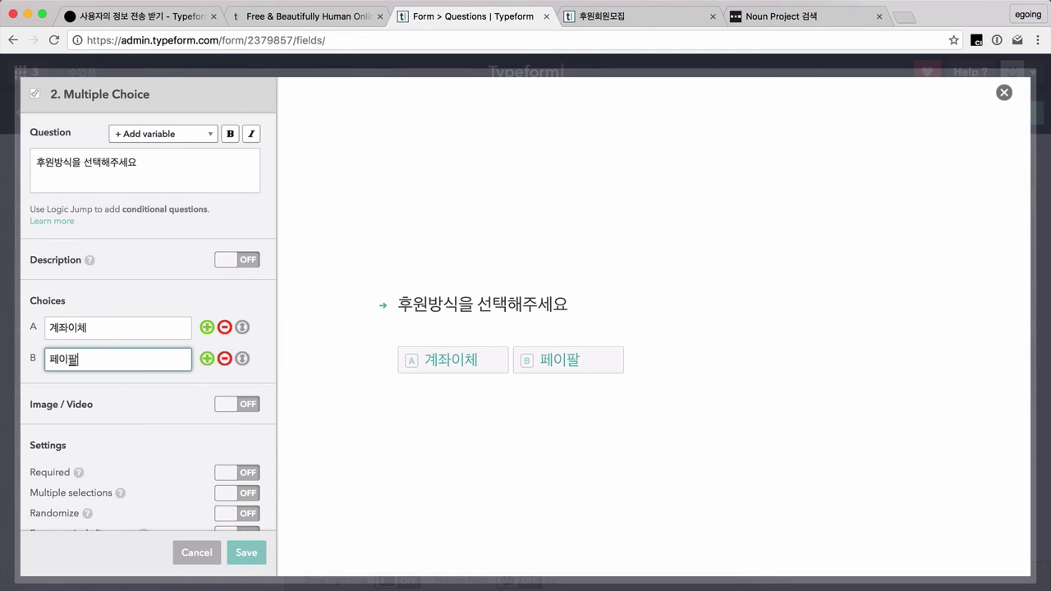
{"action": "left_click", "coordinate": [207, 361]}
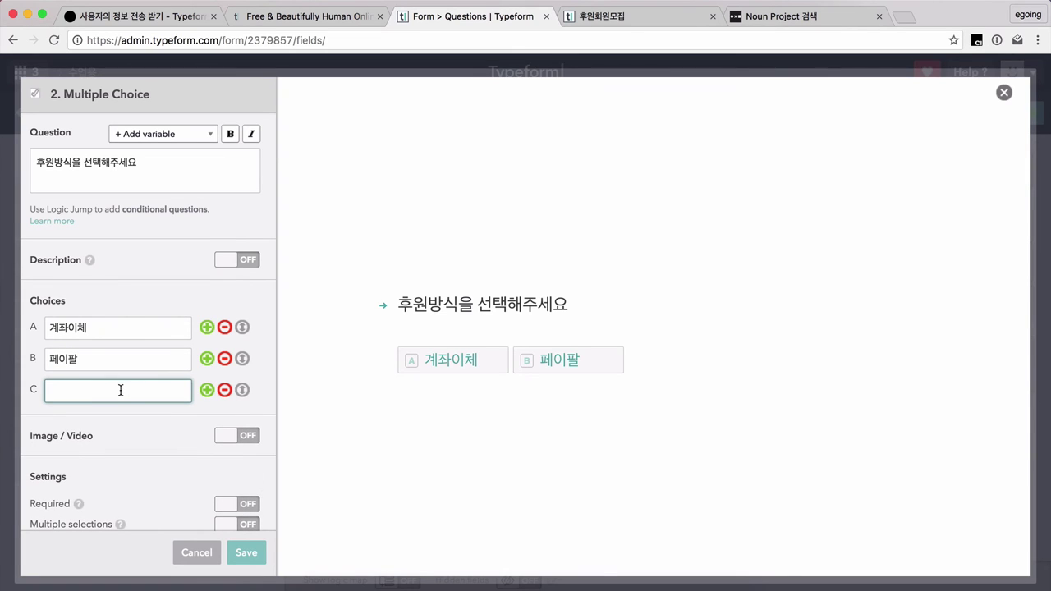
{"action": "type", "text": "네이버페이"}
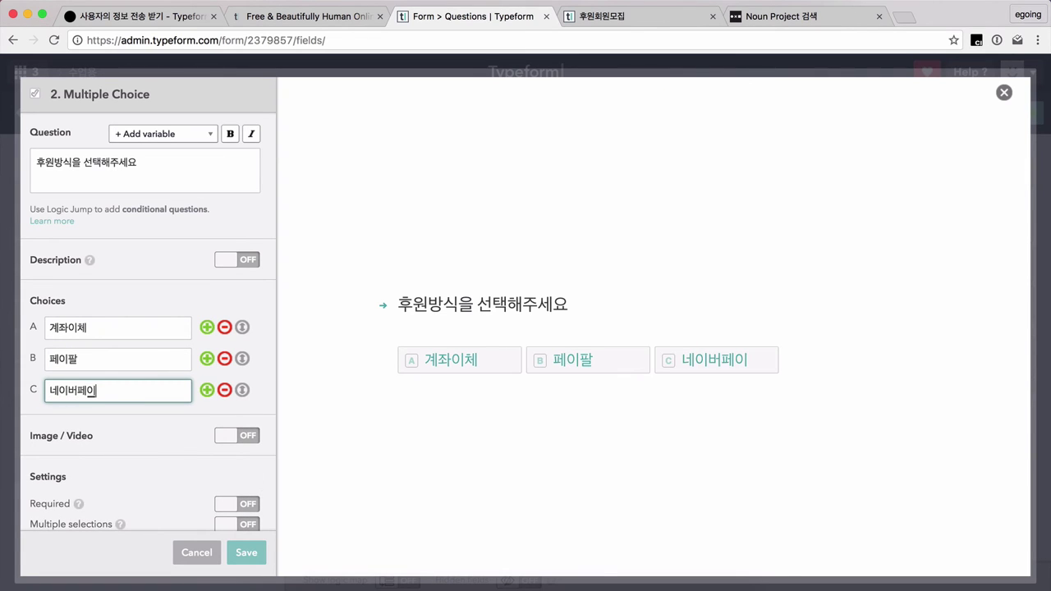
Make the multiple choice question required, try forced vertical alignment and the "Other" option, and save with both of these off
{"action": "scroll", "coordinate": [126, 429], "scroll_direction": "down", "scroll_amount": 2}
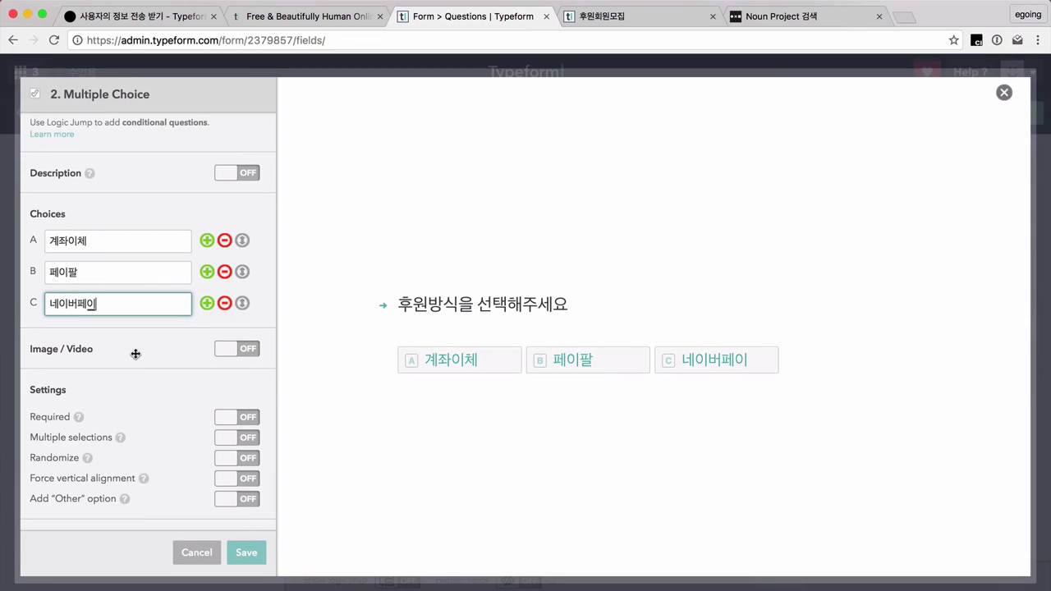
{"action": "left_click", "coordinate": [244, 421]}
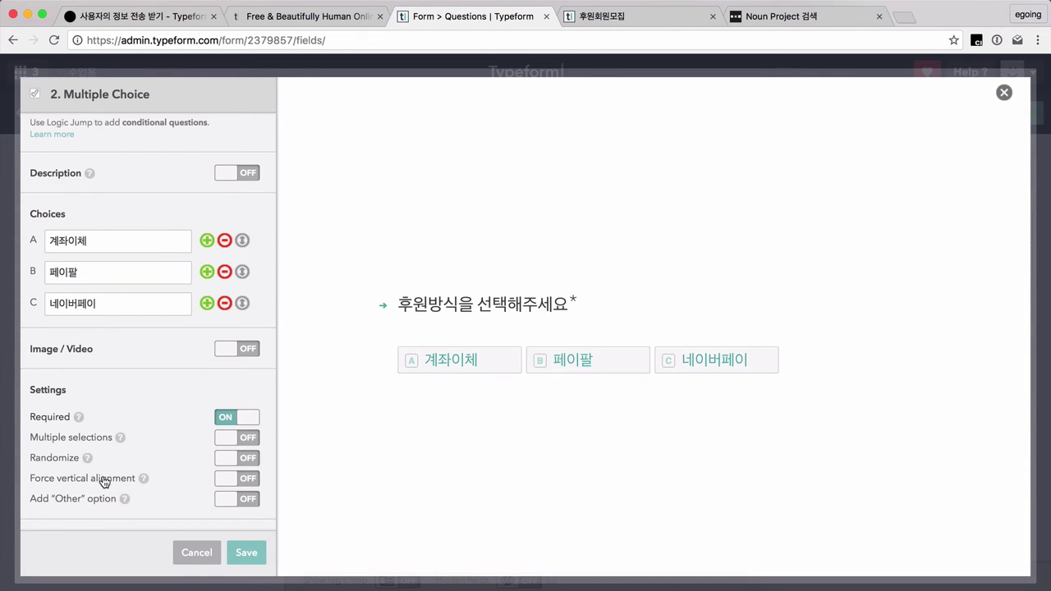
{"action": "left_click", "coordinate": [236, 482]}
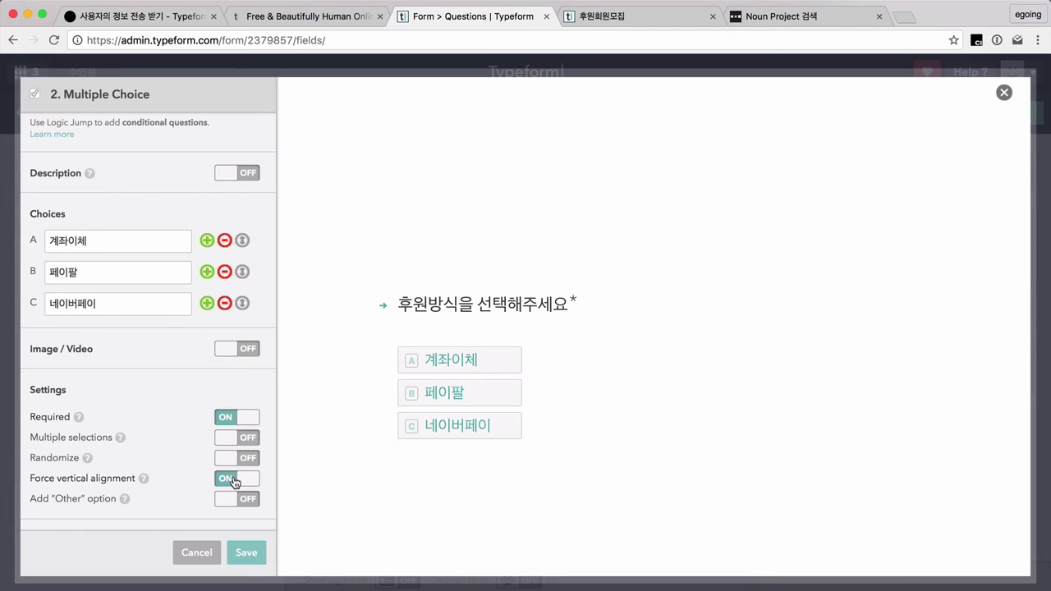
{"action": "left_click", "coordinate": [234, 482]}
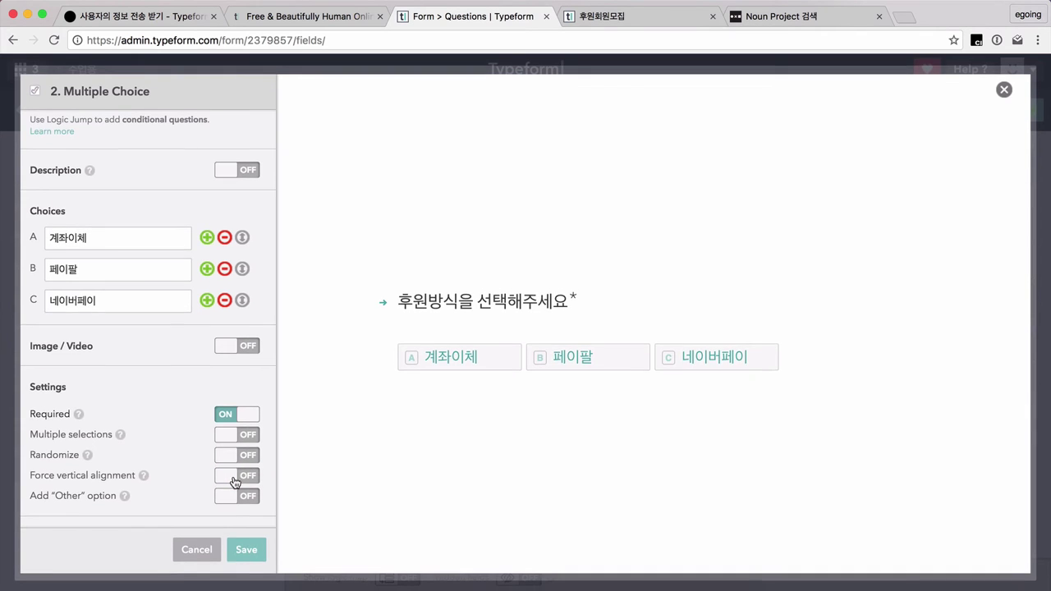
{"action": "left_click", "coordinate": [243, 502]}
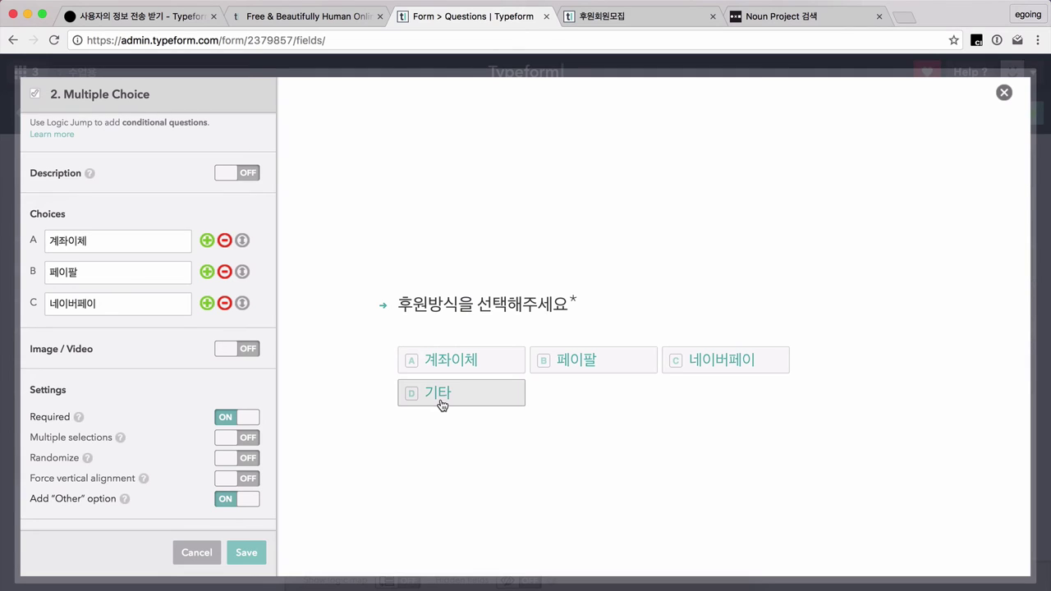
{"action": "left_click", "coordinate": [230, 499]}
{"action": "left_click", "coordinate": [252, 561]}
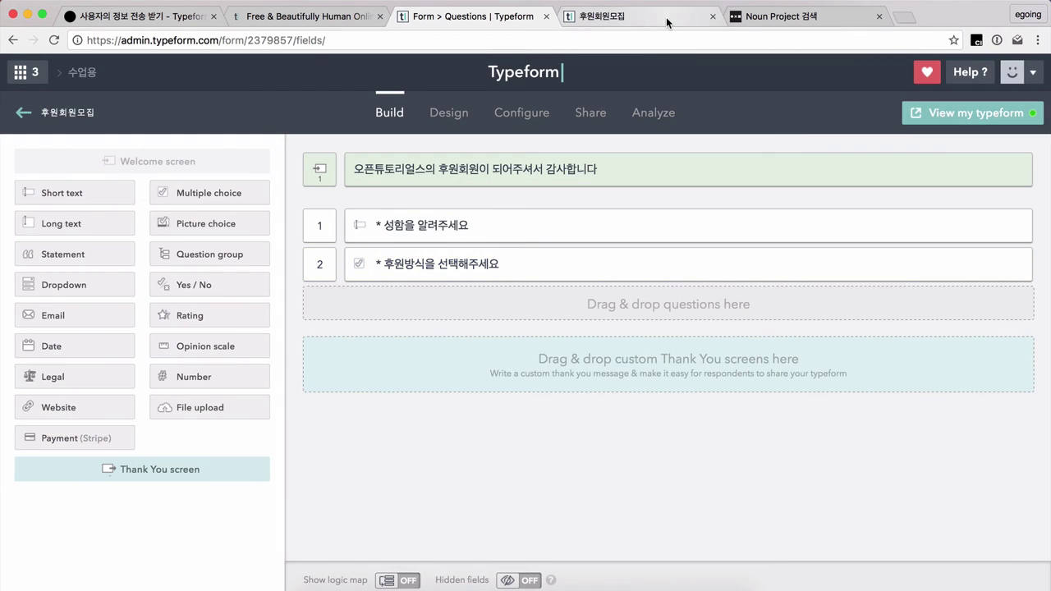
Reload the live form, start it, answer the name question with a full name, and choose "페이팔" as the support method
{"action": "left_click", "coordinate": [666, 17]}
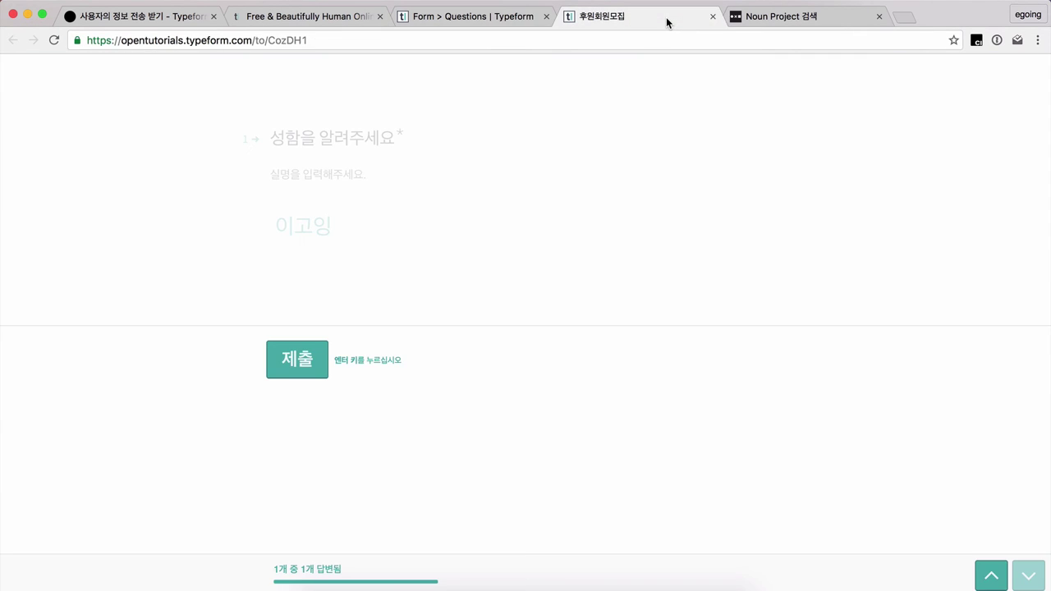
{"action": "key", "text": "super+r"}
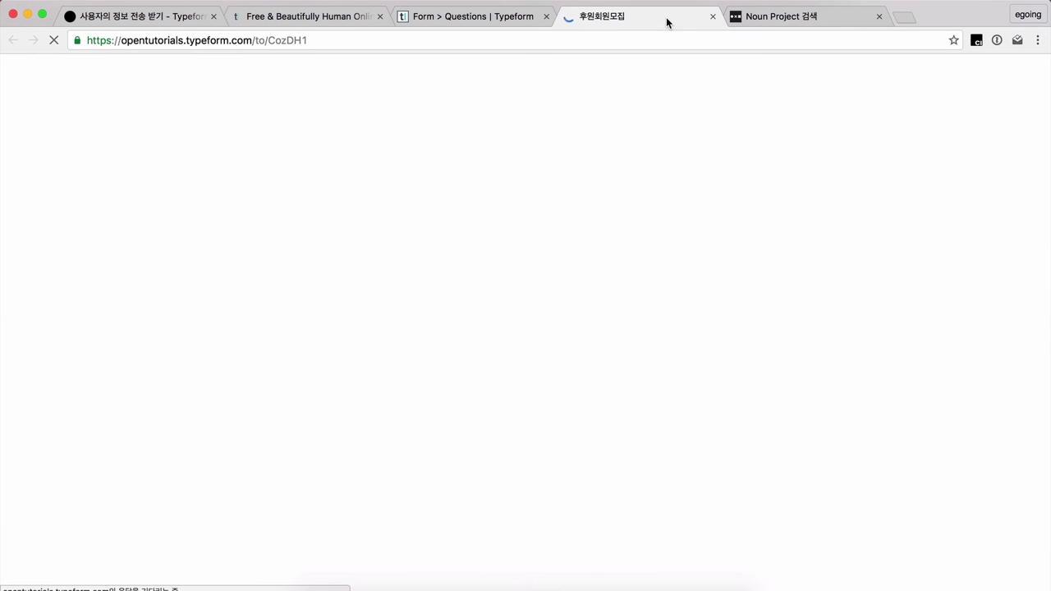
{"action": "left_click", "coordinate": [532, 573]}
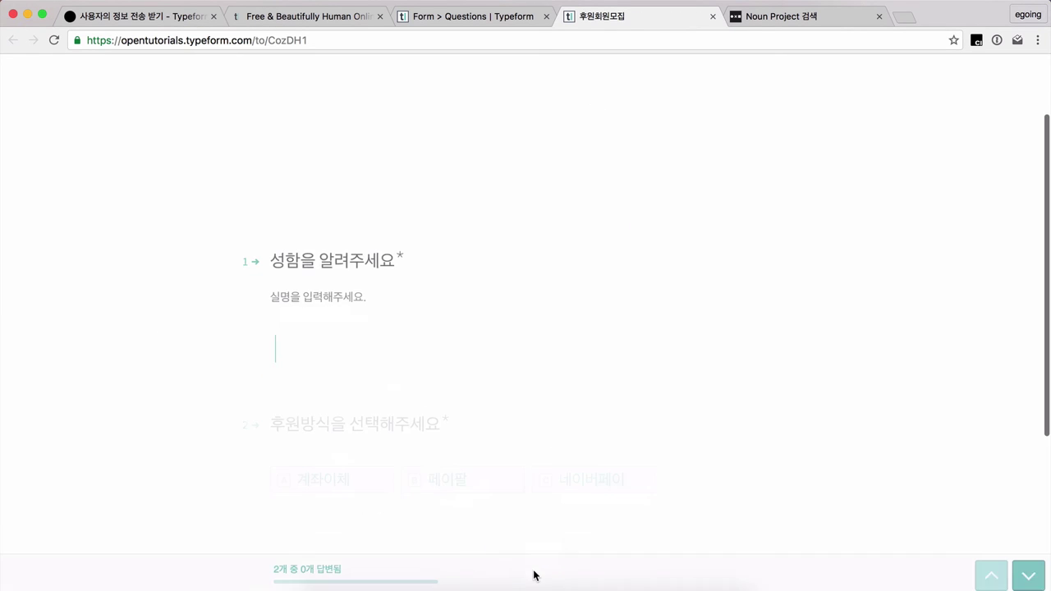
{"action": "type", "text": "잉ㄱ"}
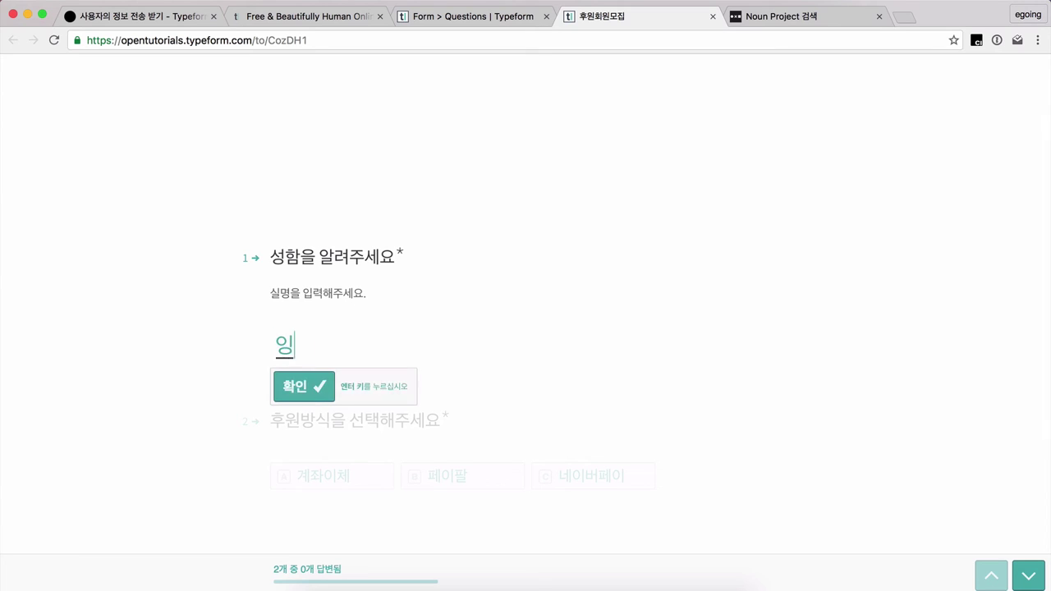
{"action": "key", "text": "BackSpace"}
{"action": "key", "text": "BackSpace"}
{"action": "type", "text": "이고잉"}
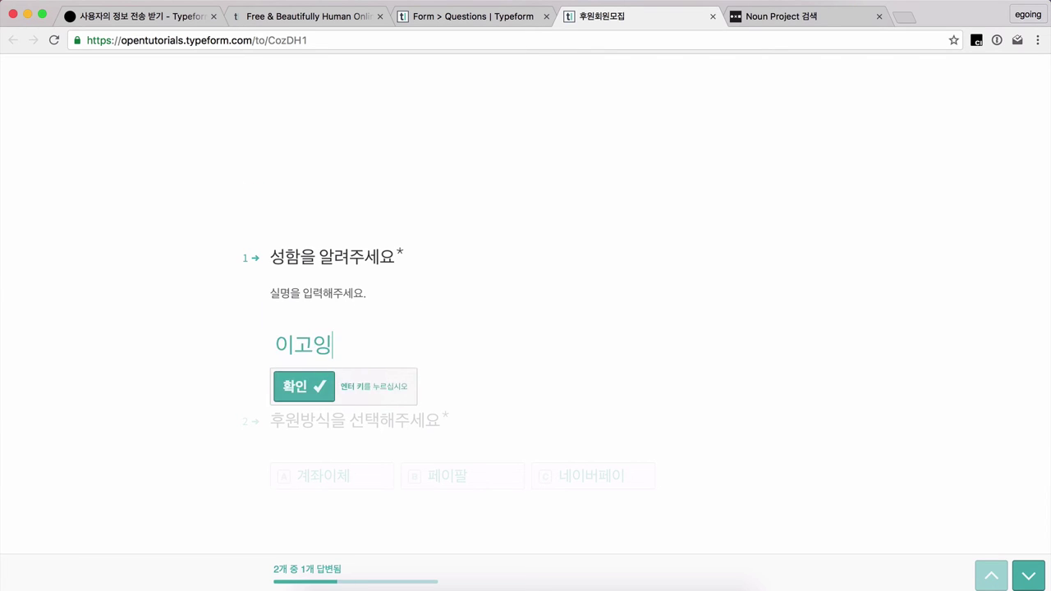
{"action": "key", "text": "Return"}
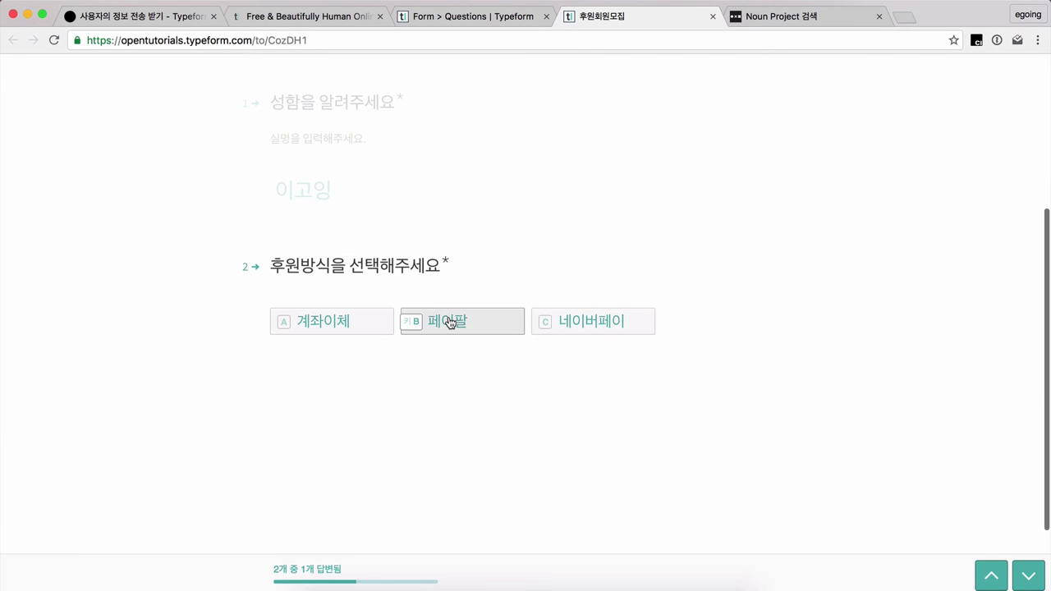
{"action": "left_click", "coordinate": [486, 332]}
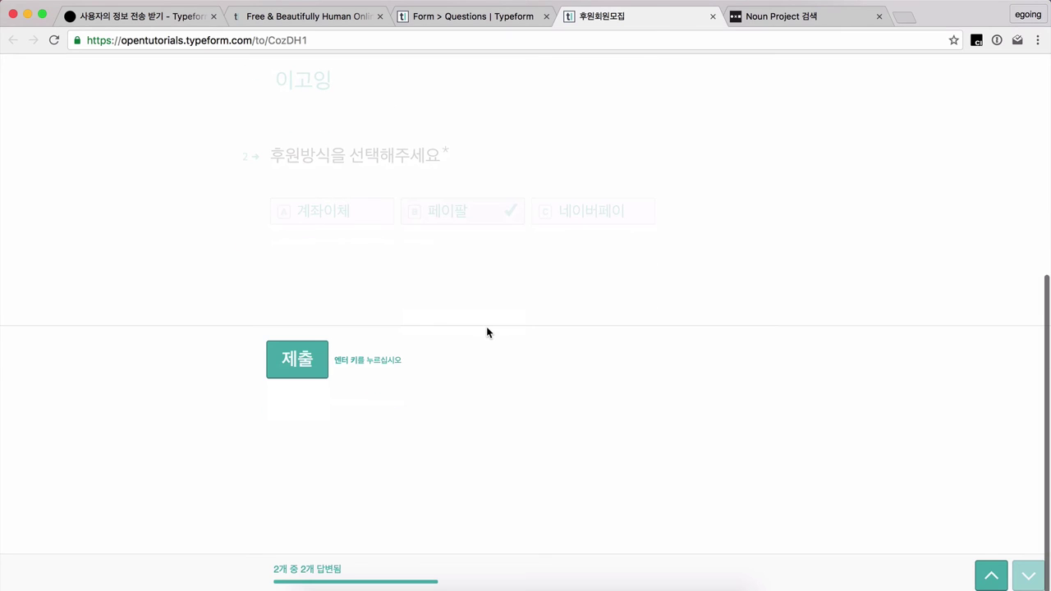
Back in the form builder, add a File upload question reading "사진을 올려주세요." as the third question and save it
{"action": "left_click", "coordinate": [482, 18]}
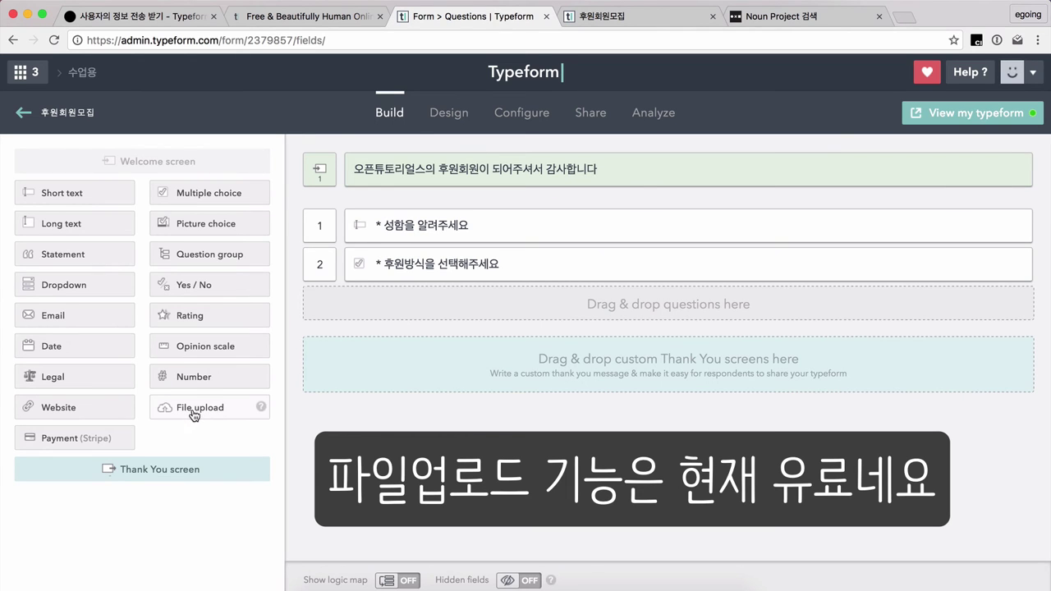
{"action": "left_click_drag", "start_coordinate": [201, 407], "coordinate": [451, 311]}
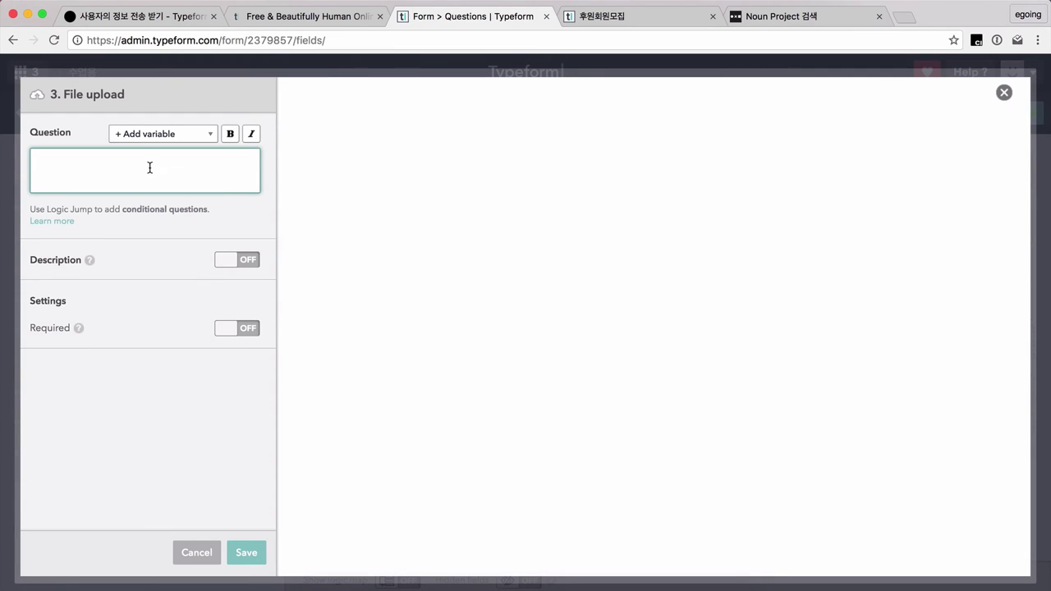
{"action": "type", "text": "사진을 오"}
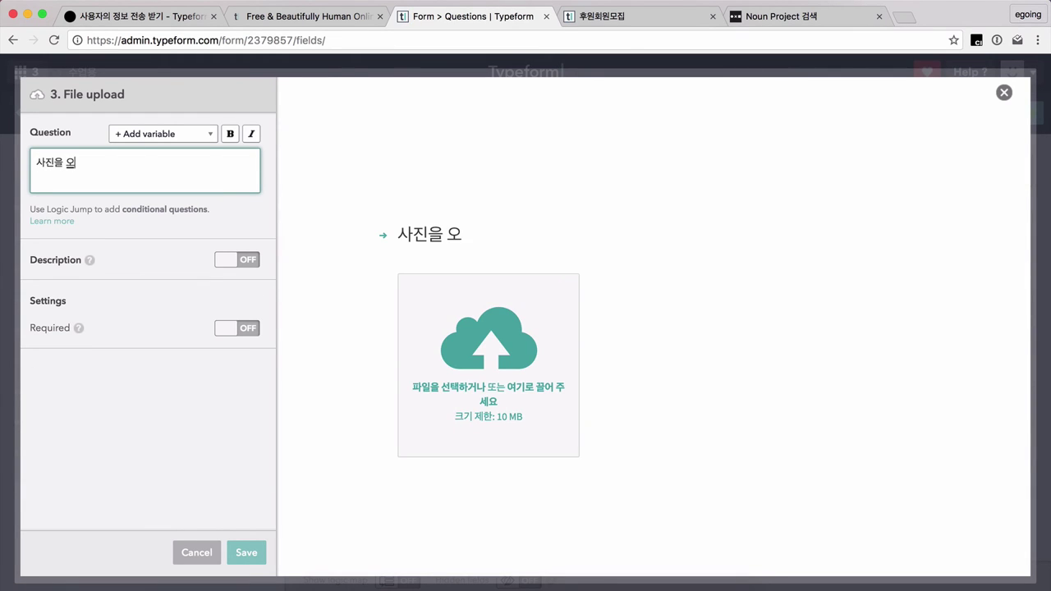
{"action": "key", "text": "BackSpace"}
{"action": "type", "text": "올려주세요."}
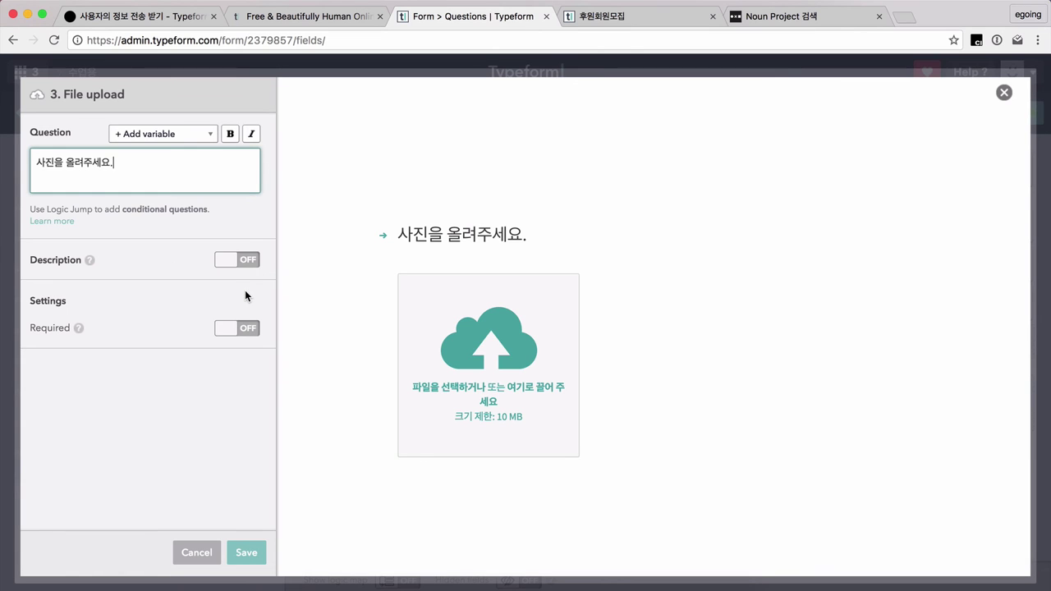
{"action": "left_click", "coordinate": [254, 555]}
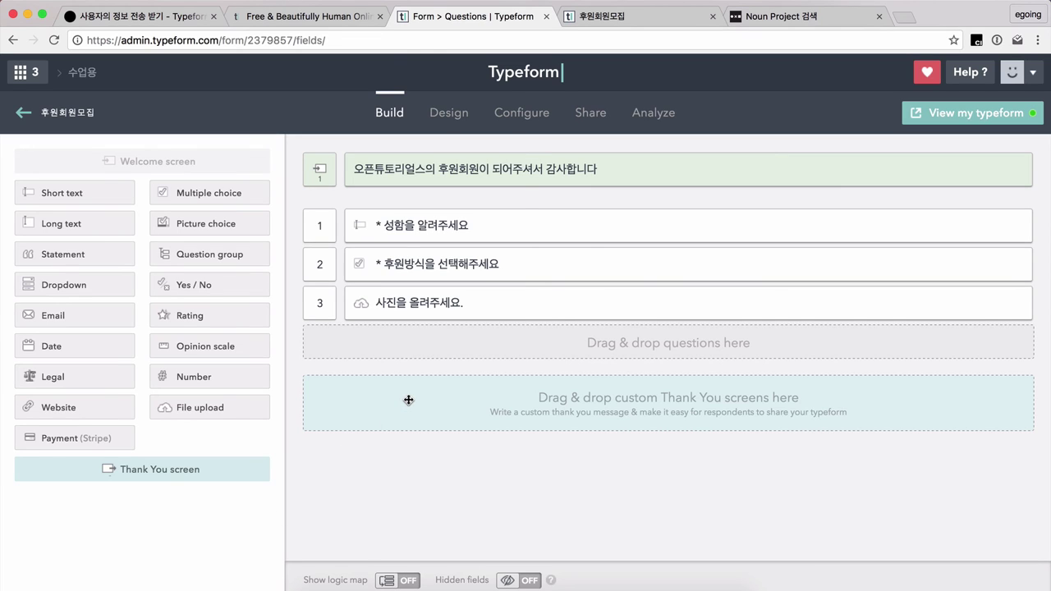
Highlight the web address of the live form to show it, and return to the form builder
{"action": "left_click", "coordinate": [631, 14]}
{"action": "left_click", "coordinate": [474, 41]}
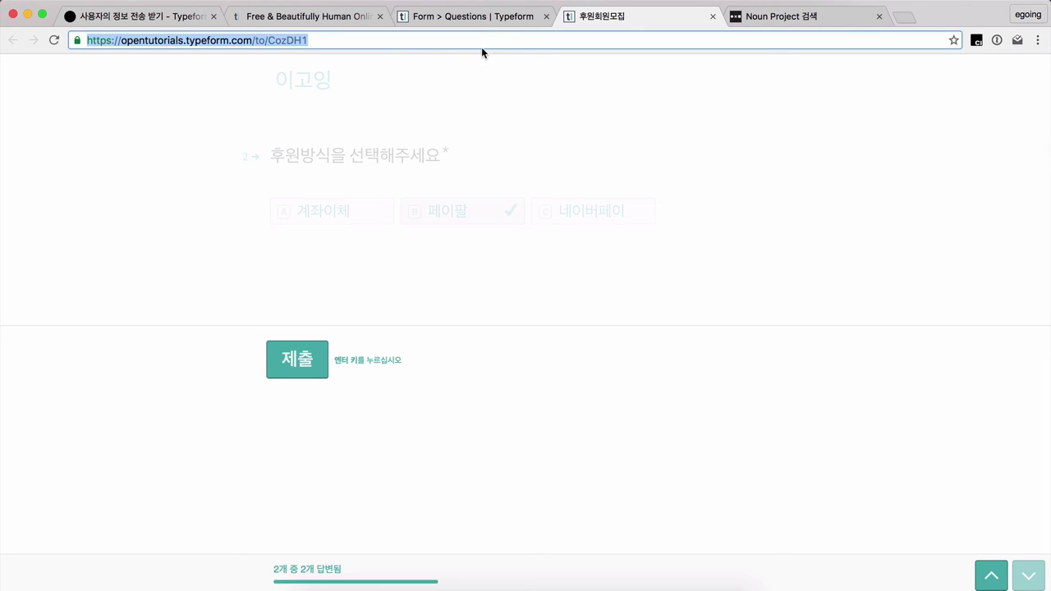
{"action": "left_click", "coordinate": [484, 18]}
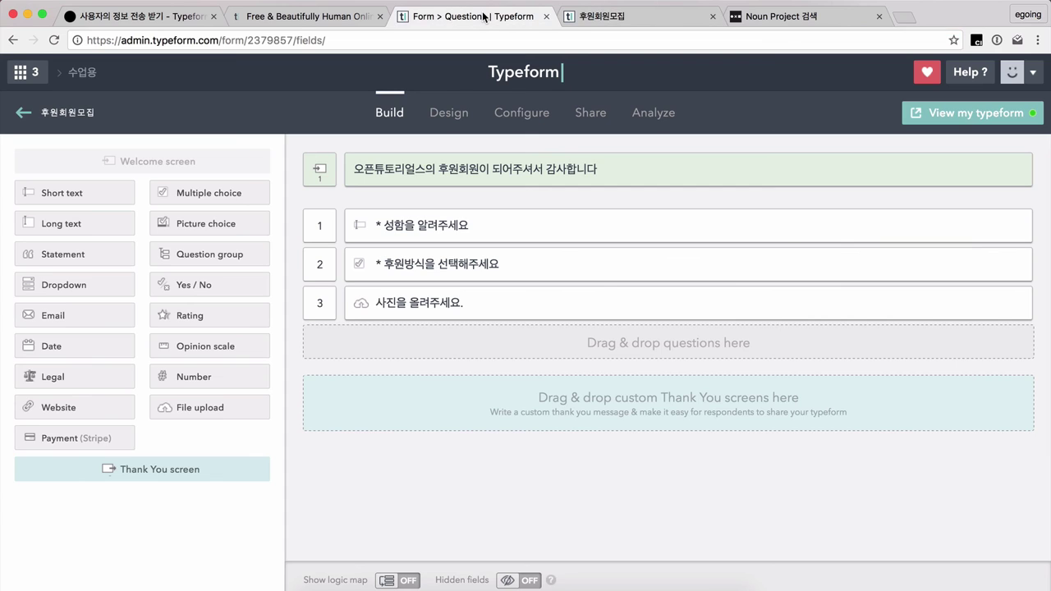